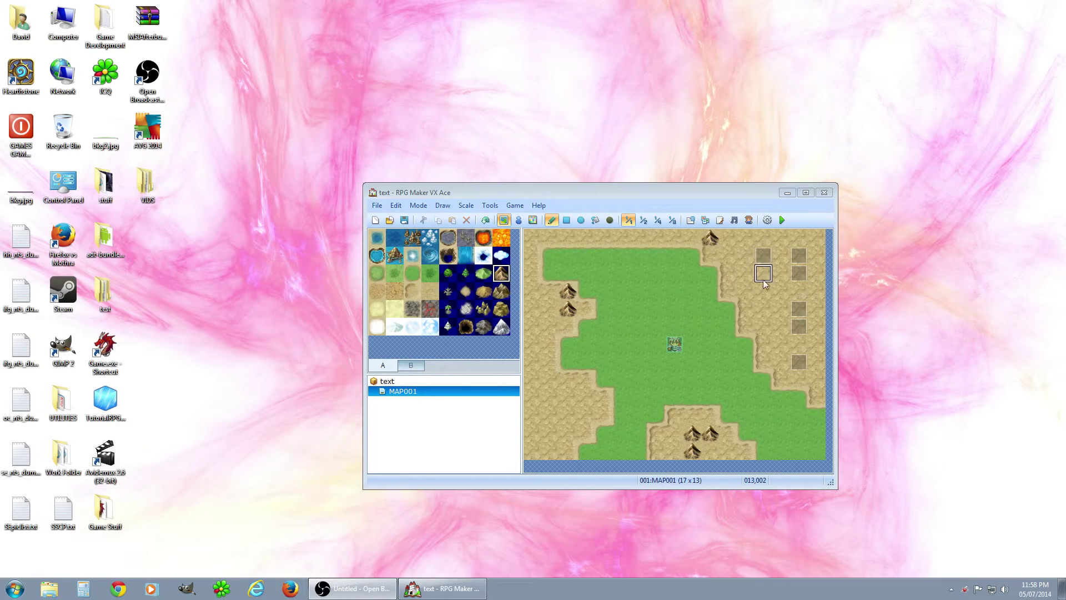
Step: Switch MAP001 to event mode and inspect event EV001 without changing it
{"action": "left_click", "coordinate": [520, 221]}
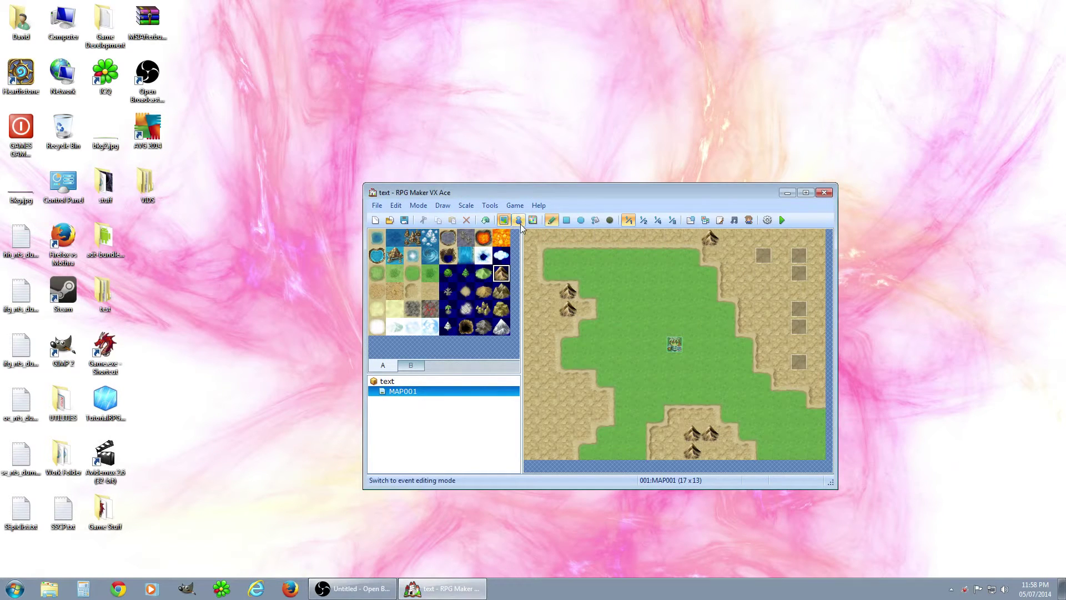
{"action": "double_click", "coordinate": [765, 257]}
{"action": "left_click", "coordinate": [755, 516]}
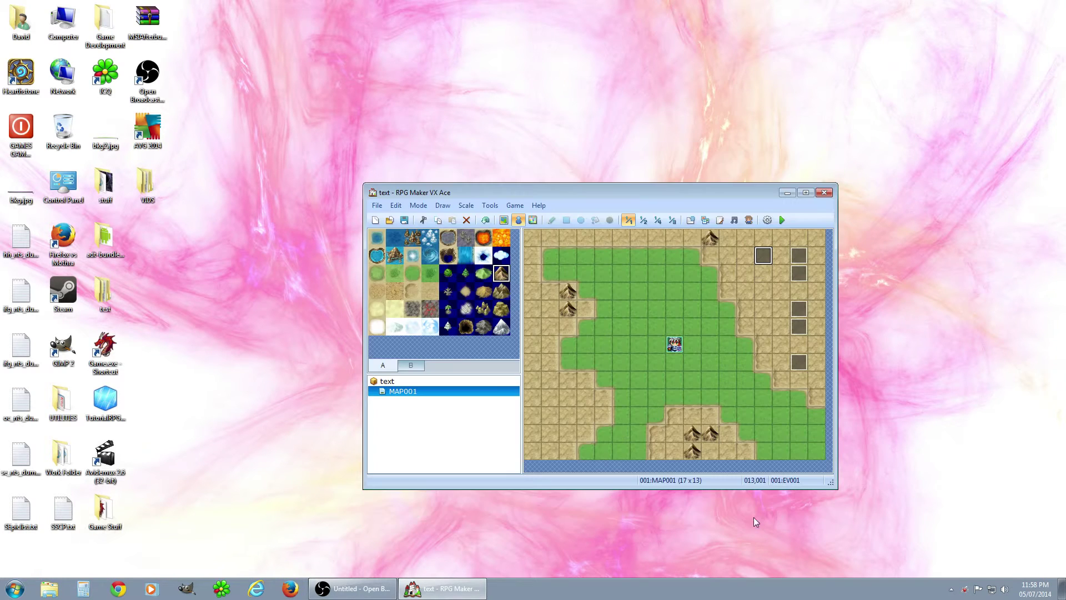
{"action": "double_click", "coordinate": [710, 260]}
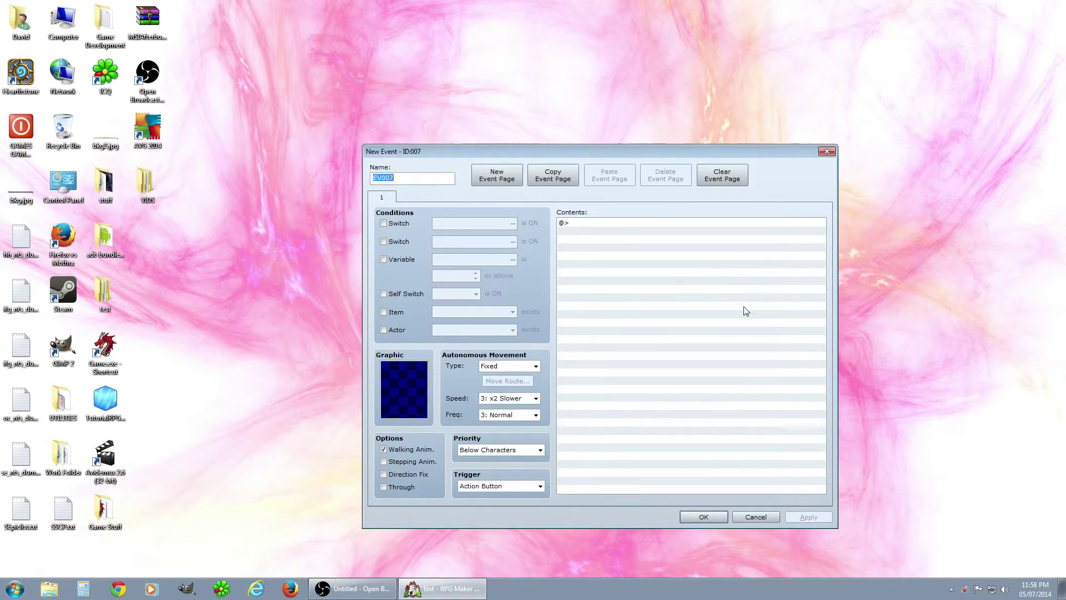
{"action": "double_click", "coordinate": [640, 220]}
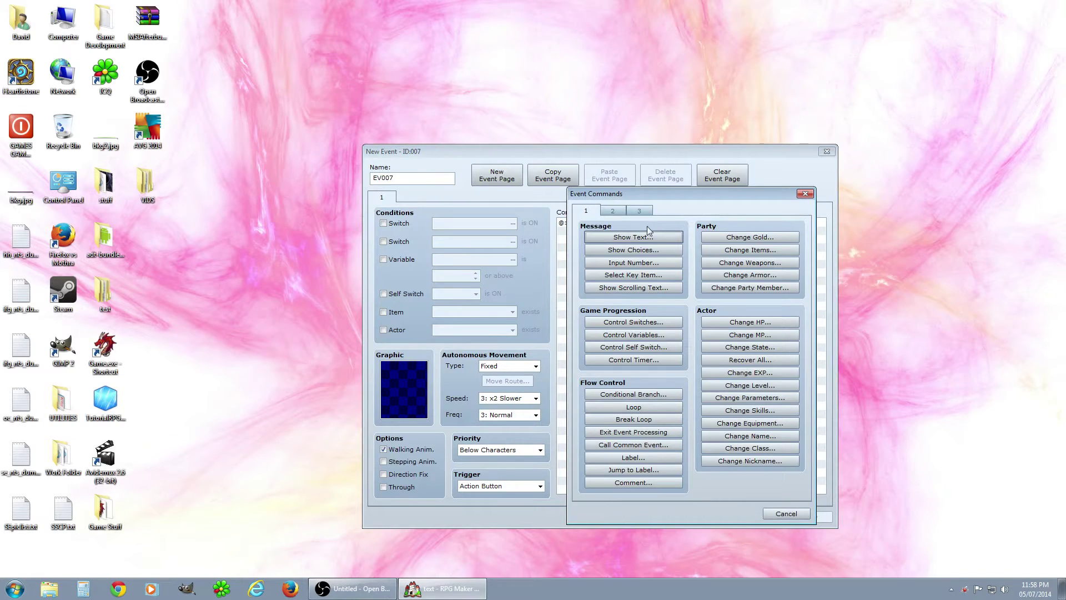
{"action": "left_click", "coordinate": [784, 513]}
{"action": "double_click", "coordinate": [613, 224]}
{"action": "left_click", "coordinate": [641, 237]}
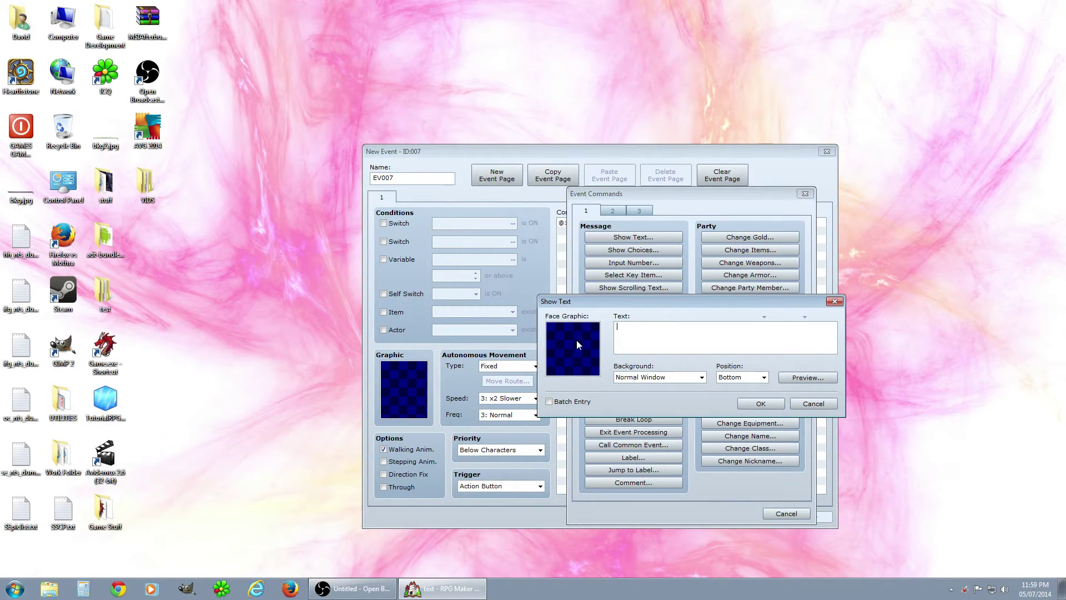
{"action": "type", "text": "hfghfghdhgfhdgfh"}
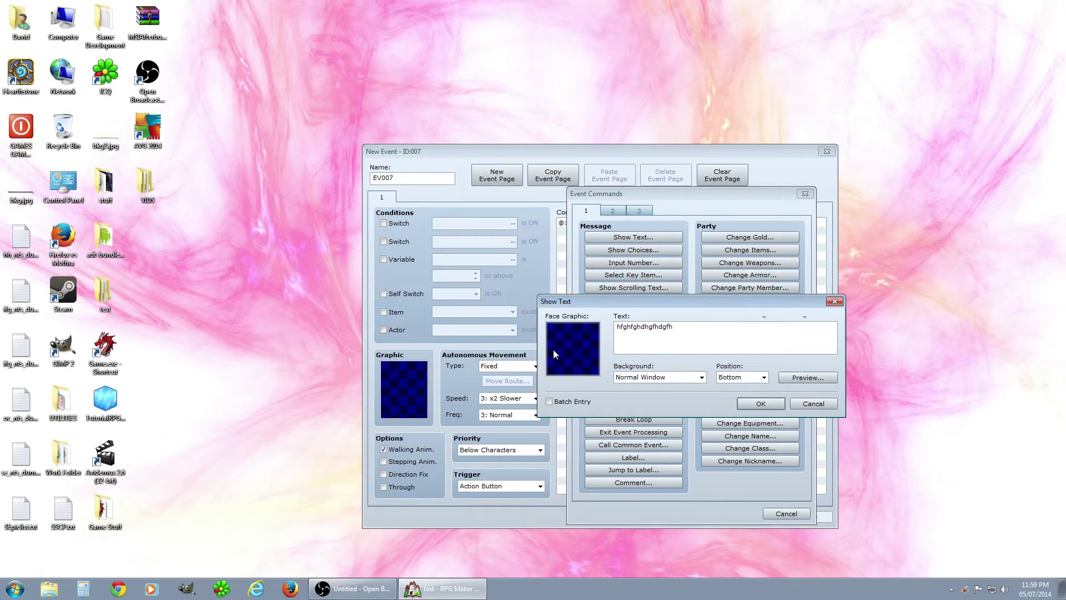
{"action": "double_click", "coordinate": [553, 349]}
{"action": "left_click", "coordinate": [572, 329]}
{"action": "left_click", "coordinate": [766, 459]}
{"action": "left_click", "coordinate": [807, 378]}
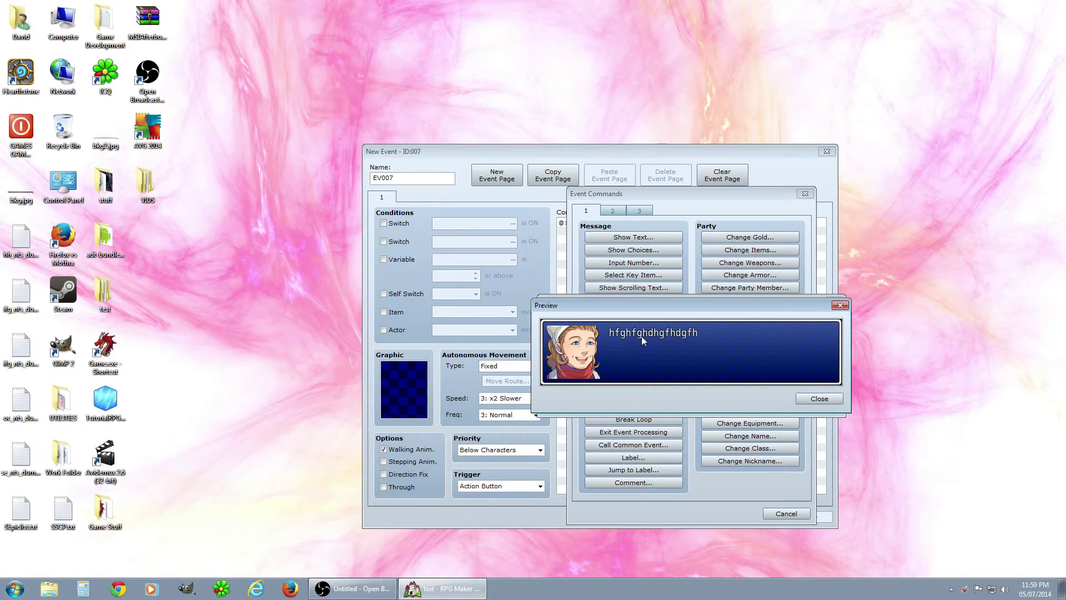
{"action": "left_click", "coordinate": [828, 399]}
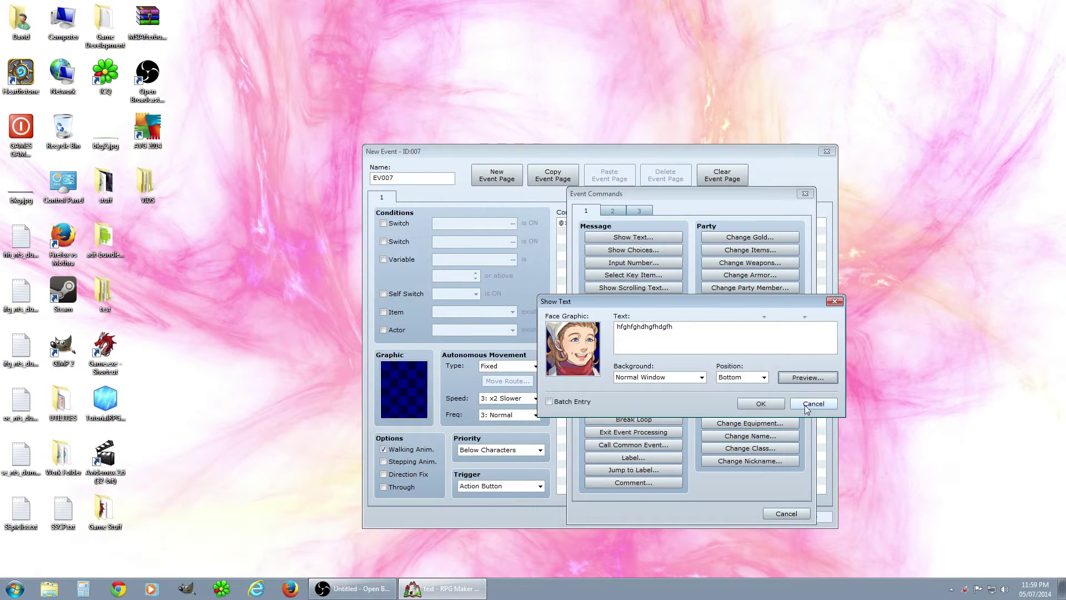
{"action": "left_click", "coordinate": [805, 405]}
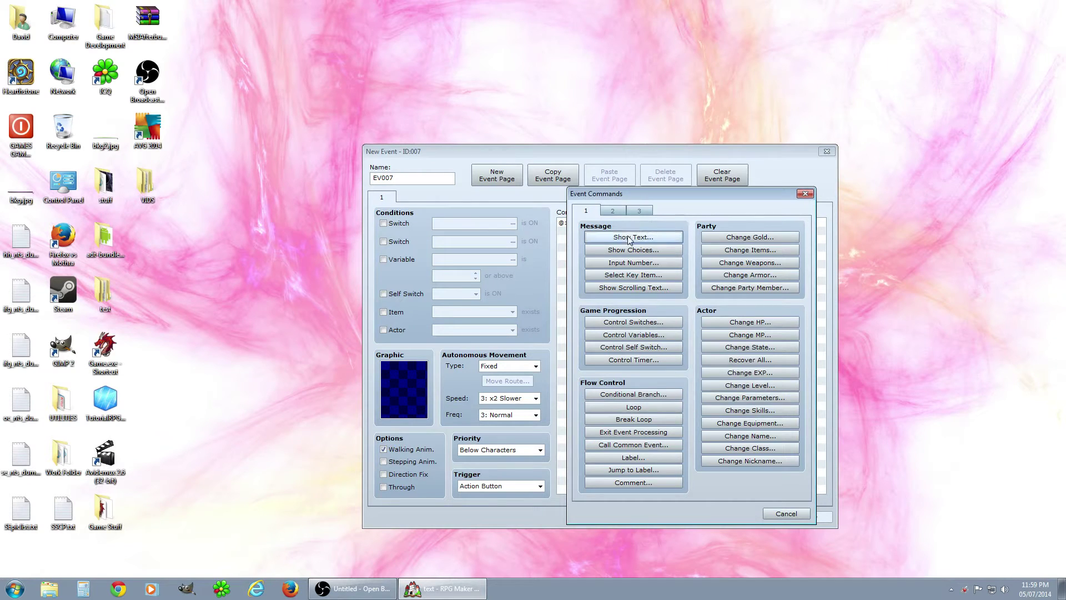
{"action": "left_click", "coordinate": [805, 193]}
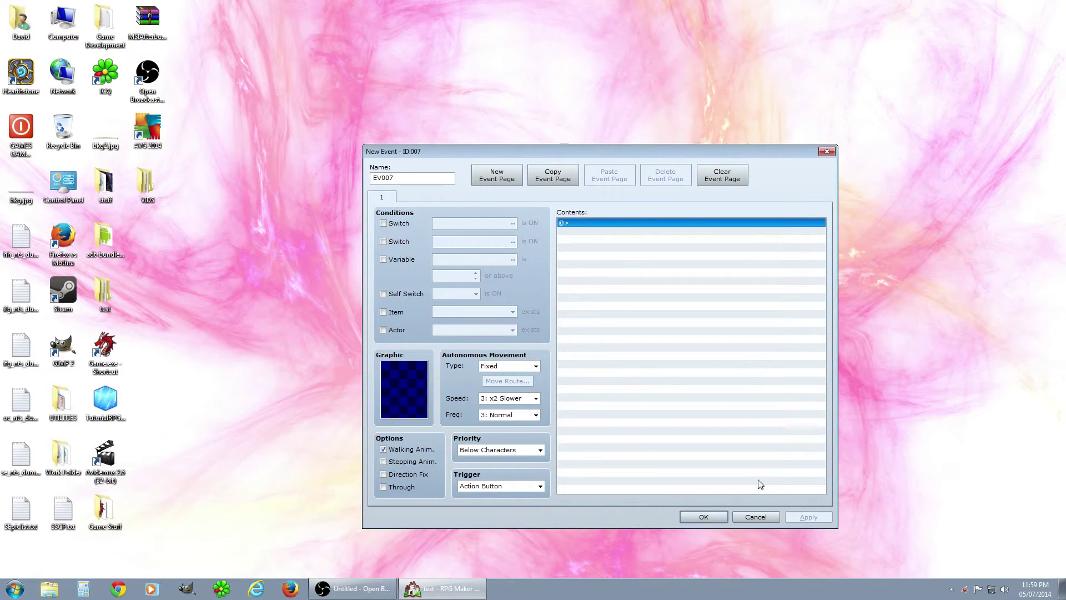
{"action": "left_click", "coordinate": [758, 513]}
{"action": "double_click", "coordinate": [765, 257]}
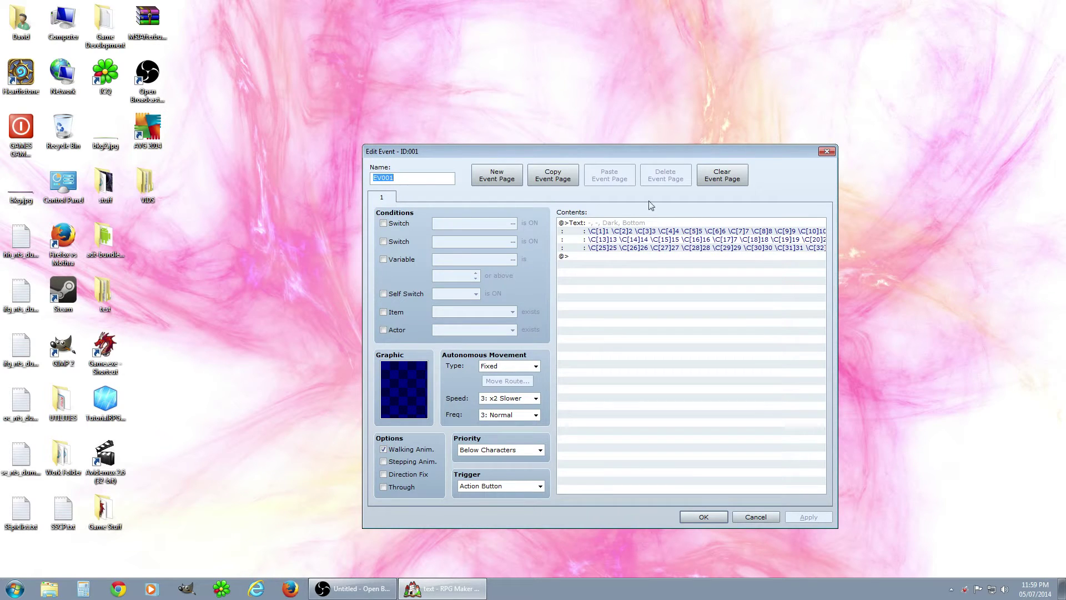
{"action": "left_click", "coordinate": [627, 224]}
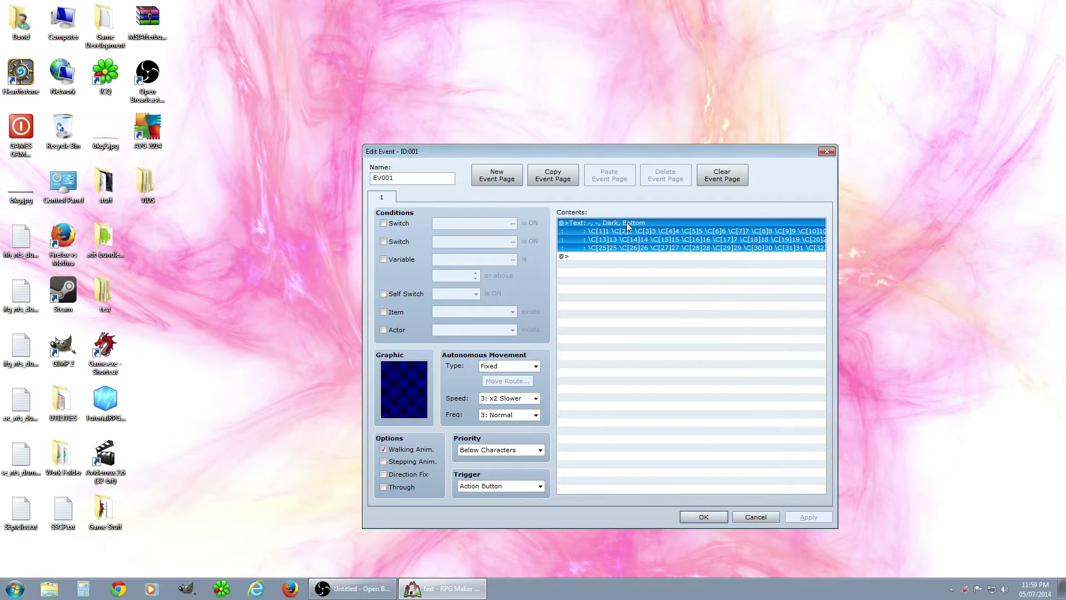
{"action": "right_click", "coordinate": [627, 225]}
{"action": "left_click", "coordinate": [644, 244]}
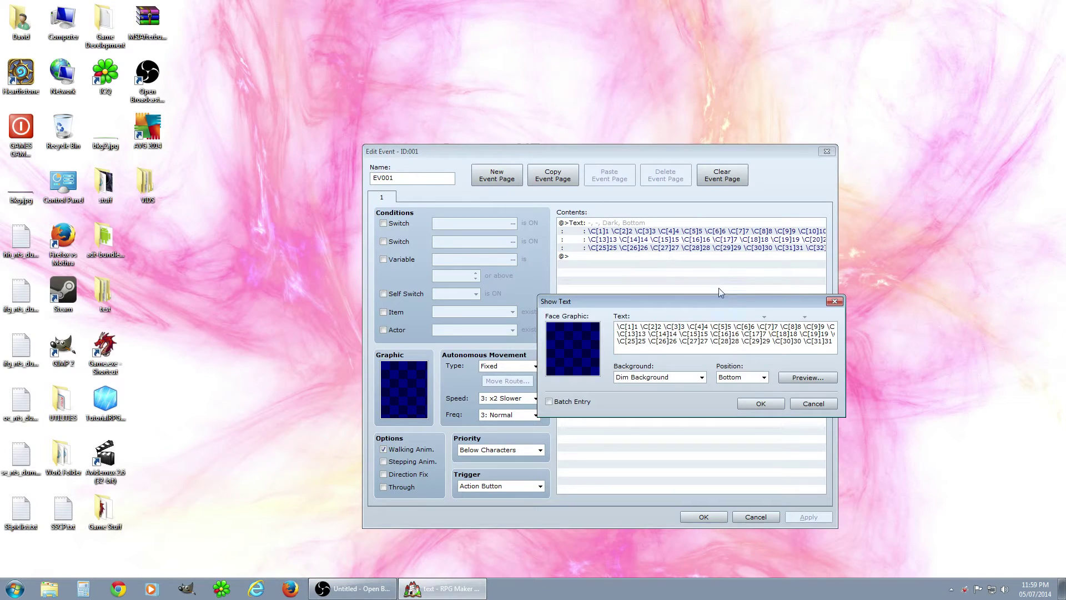
{"action": "left_click", "coordinate": [822, 378]}
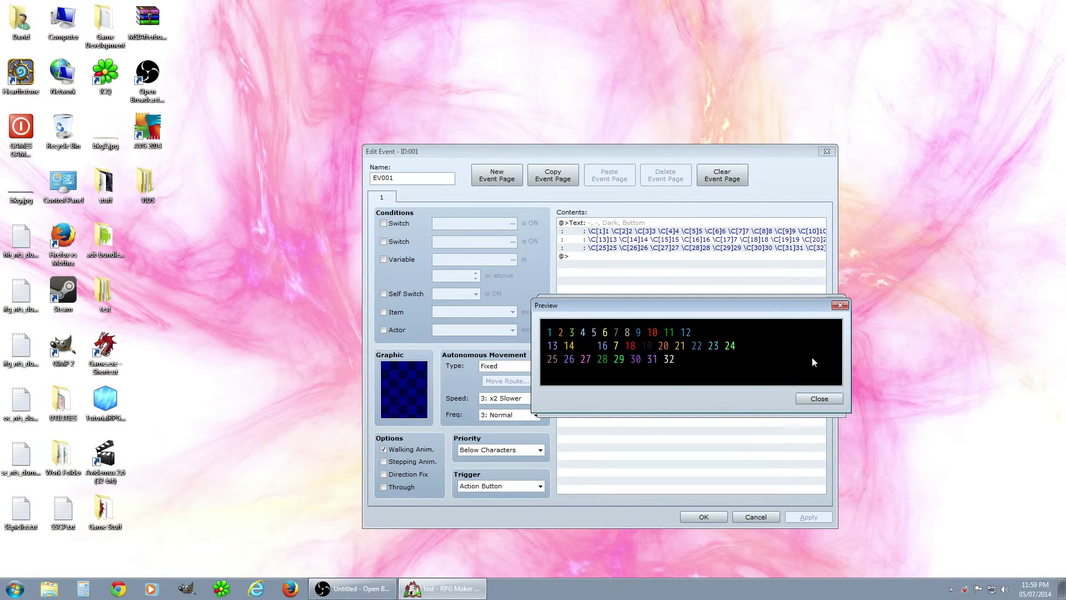
{"action": "left_click", "coordinate": [828, 399]}
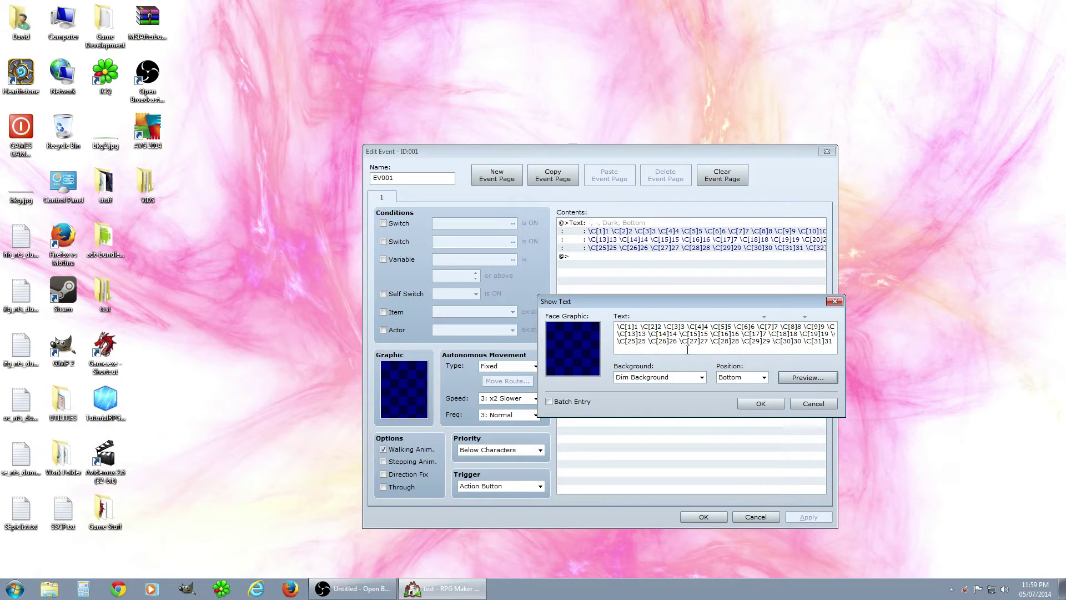
{"action": "mouse_move", "coordinate": [638, 327]}
{"action": "left_mouse_down"}
{"action": "mouse_move", "coordinate": [617, 326]}
{"action": "mouse_move", "coordinate": [636, 320]}
{"action": "left_mouse_up"}
{"action": "left_click", "coordinate": [629, 326]}
{"action": "double_click", "coordinate": [629, 327]}
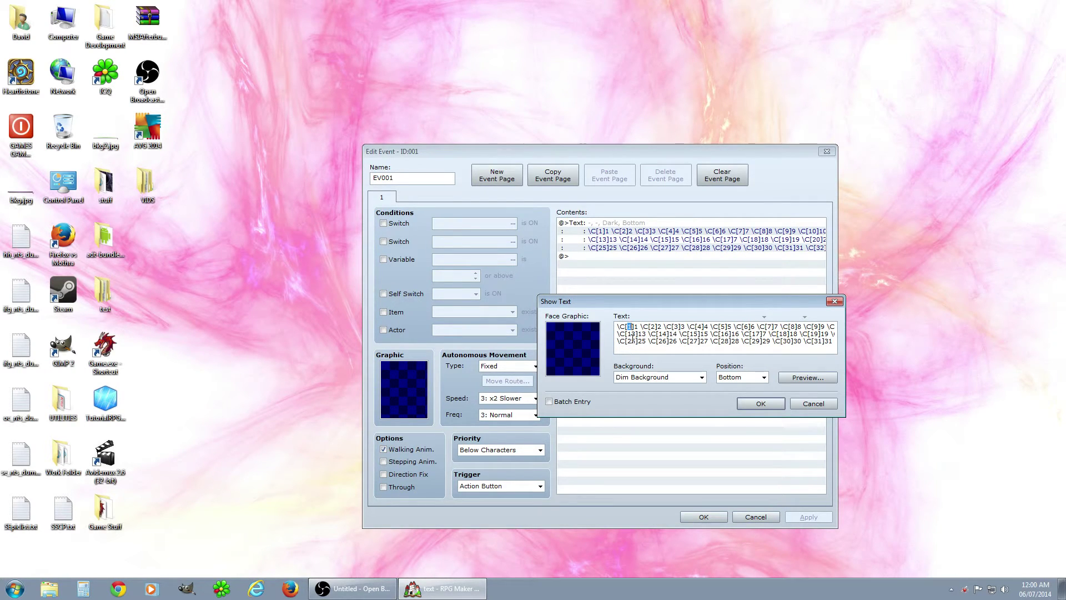
{"action": "left_click", "coordinate": [831, 378]}
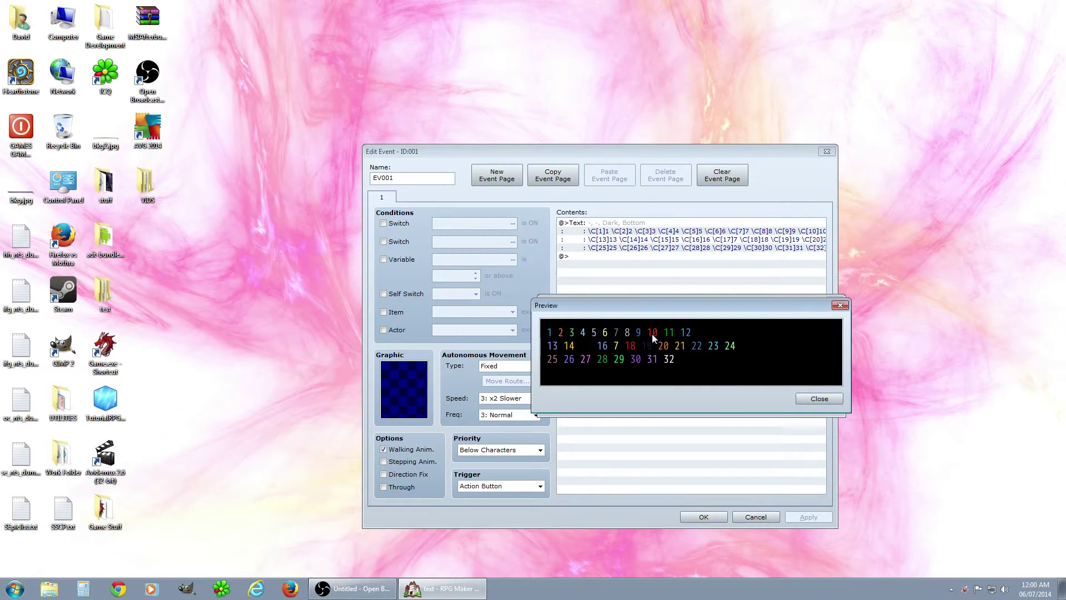
{"action": "left_click", "coordinate": [807, 395]}
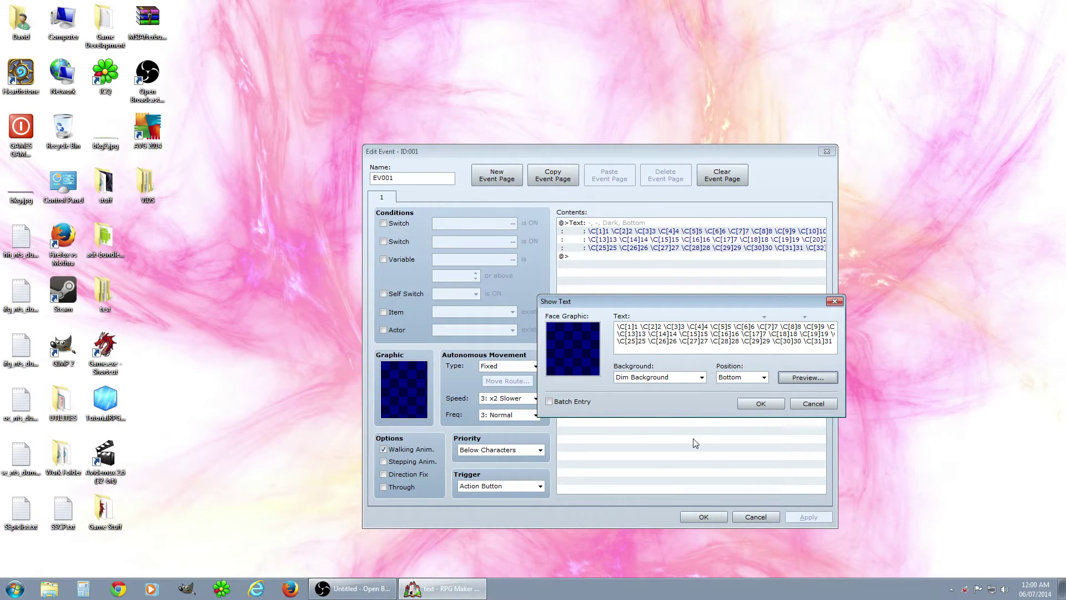
{"action": "left_click", "coordinate": [809, 405]}
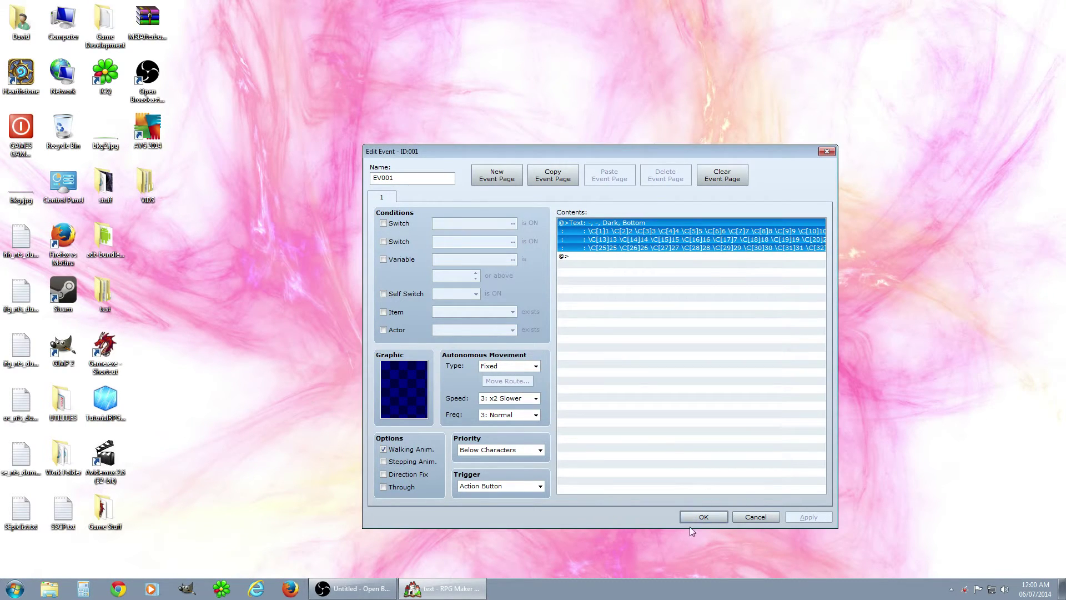
{"action": "left_click", "coordinate": [708, 514]}
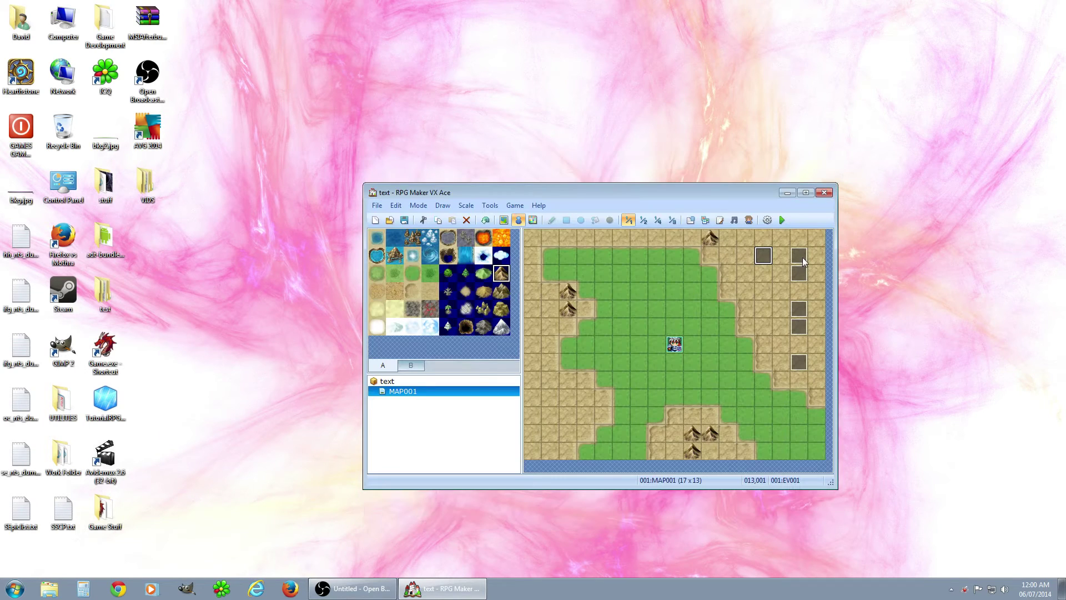
Step: Open EV002's Show Text message and inspect its \{ text-enlarging codes
{"action": "double_click", "coordinate": [800, 258]}
{"action": "left_click", "coordinate": [655, 223]}
{"action": "right_click", "coordinate": [656, 223]}
{"action": "left_click", "coordinate": [670, 243]}
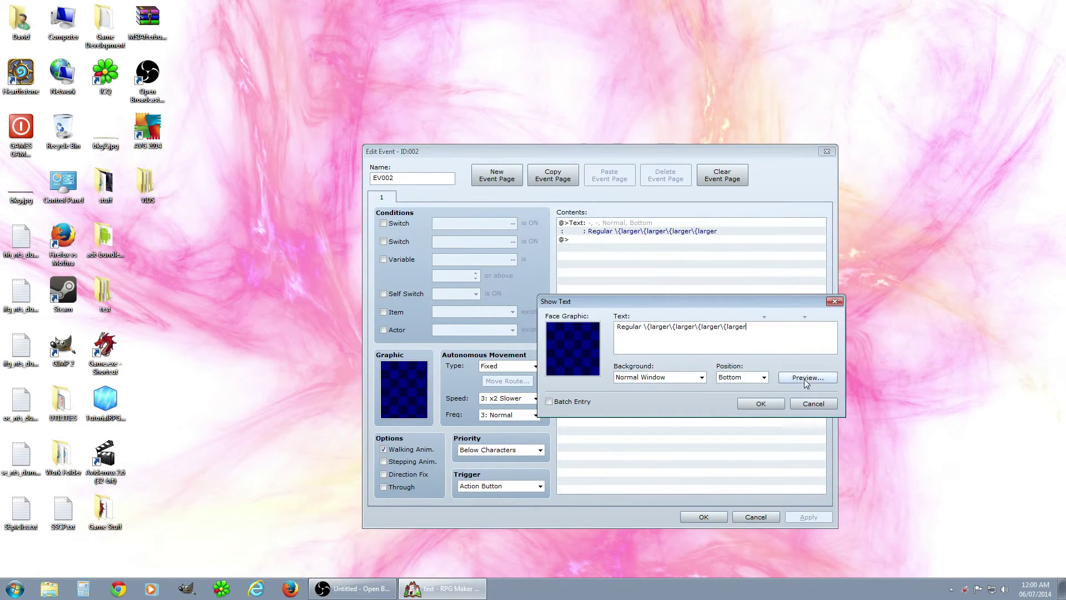
{"action": "left_click_drag", "start_coordinate": [643, 328], "coordinate": [651, 333]}
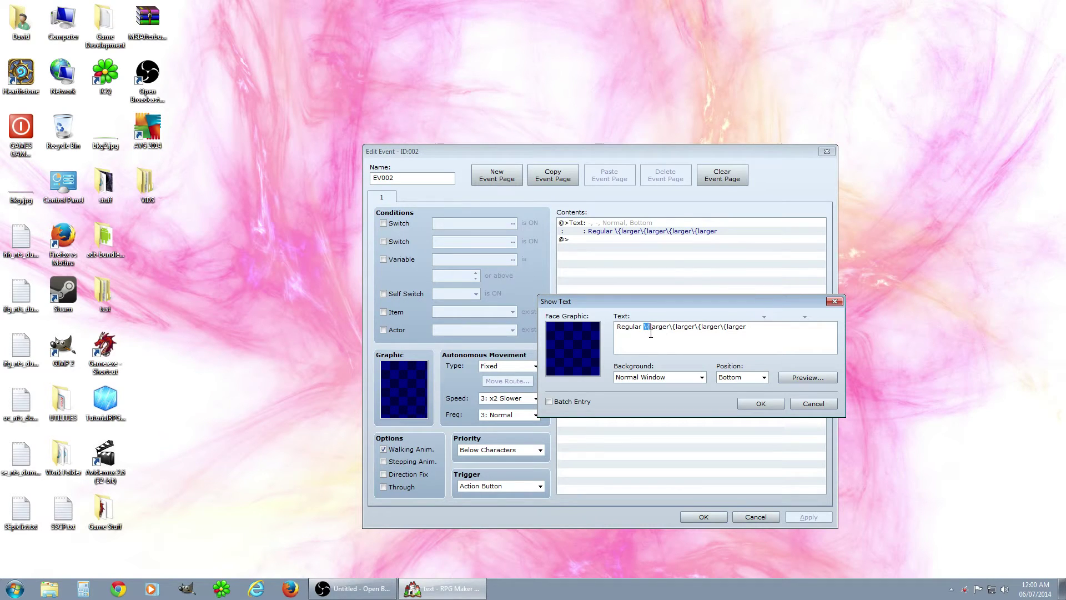
{"action": "left_click", "coordinate": [679, 344]}
Step: Preview 'Regular' followed by four growing 'larger' words, then close EV002
{"action": "left_click", "coordinate": [816, 378]}
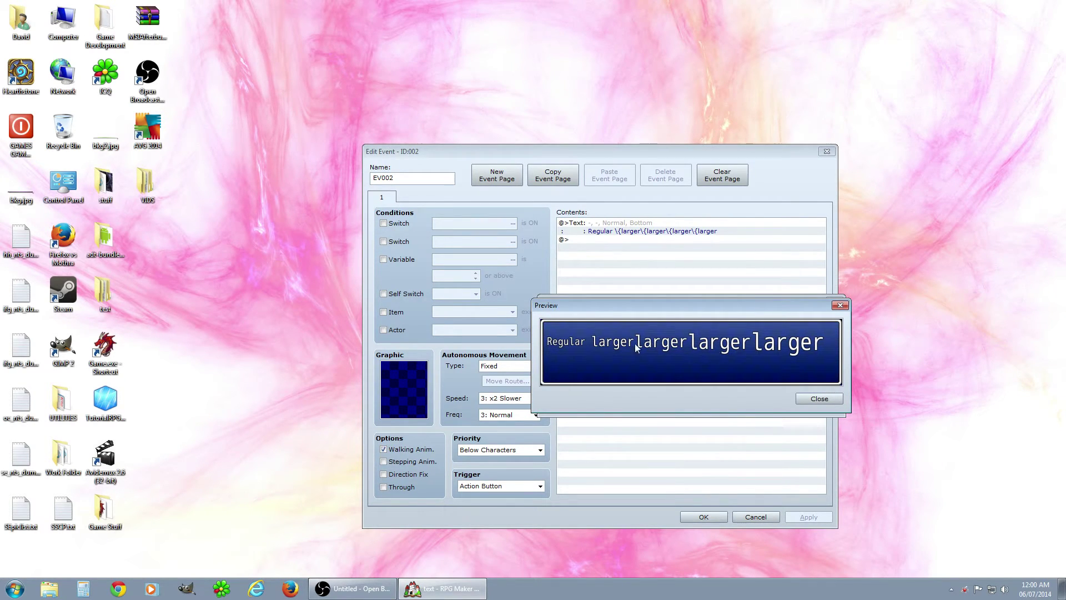
{"action": "left_click", "coordinate": [819, 398]}
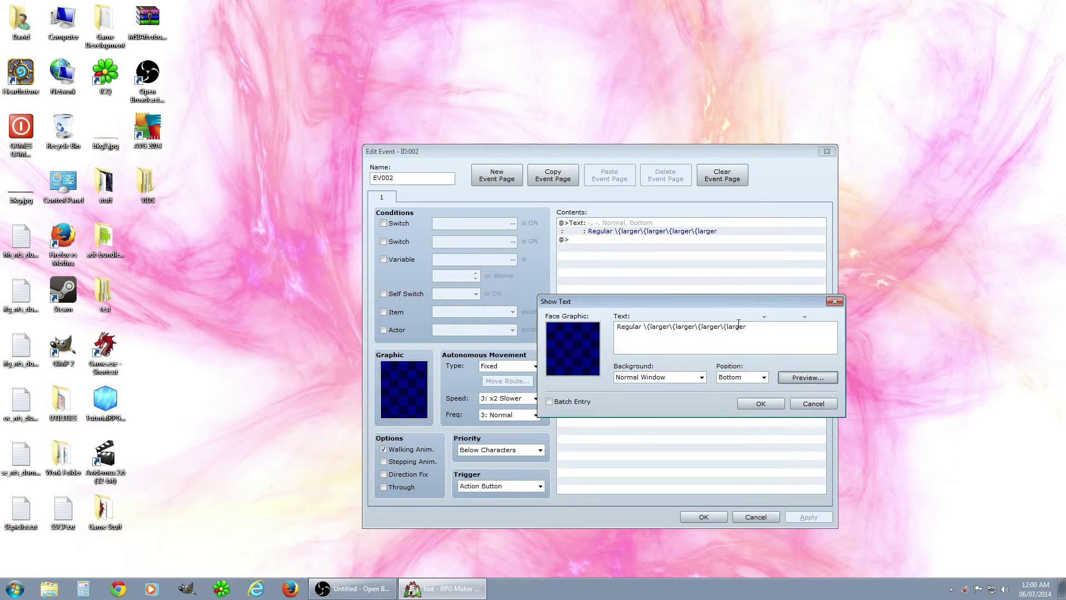
{"action": "left_click", "coordinate": [768, 403]}
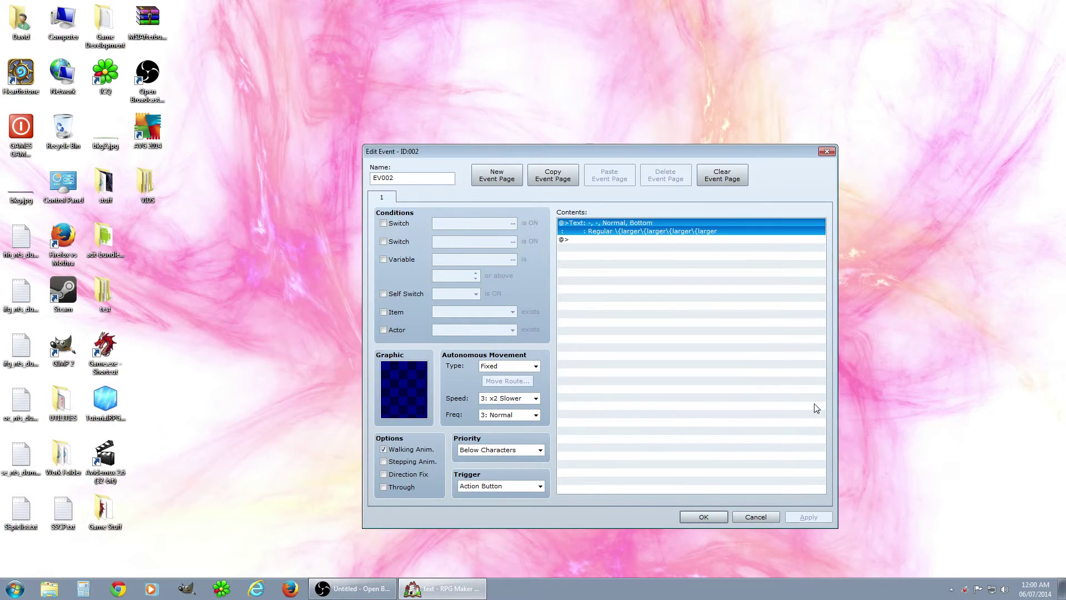
{"action": "left_click", "coordinate": [755, 517]}
Step: Preview EV003's message of 'Regular' with two shrinking 'smaller' words, then close EV003
{"action": "double_click", "coordinate": [797, 276]}
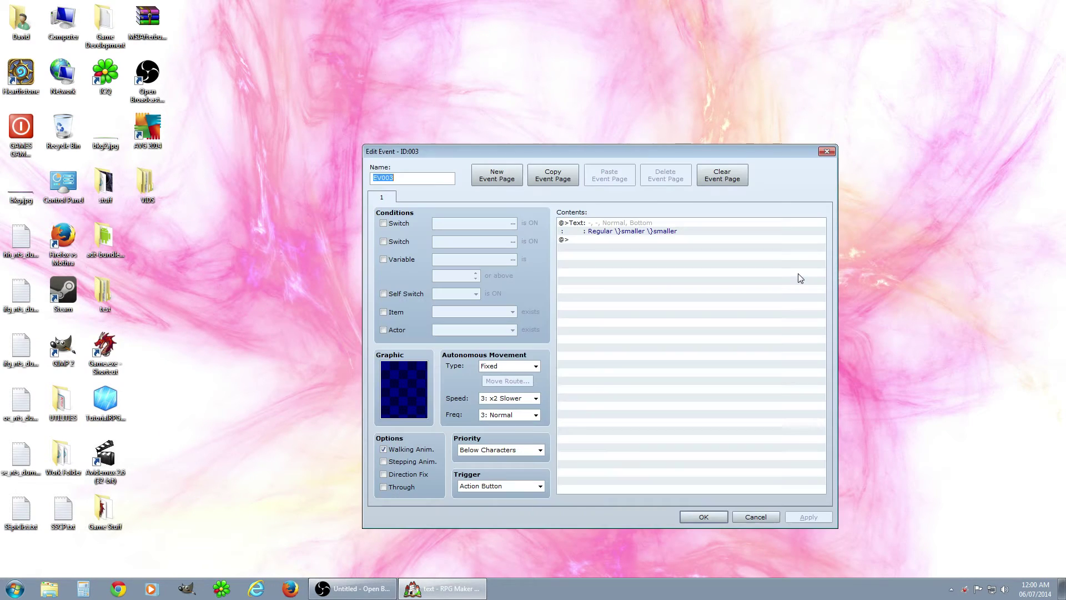
{"action": "right_click", "coordinate": [646, 223]}
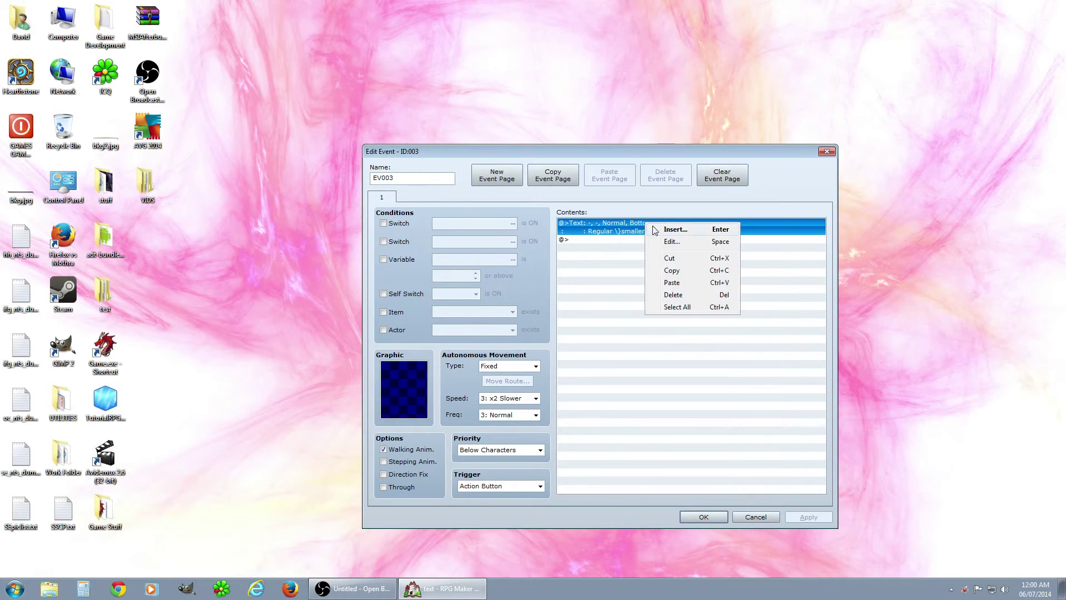
{"action": "left_click", "coordinate": [669, 245]}
{"action": "left_click", "coordinate": [800, 378]}
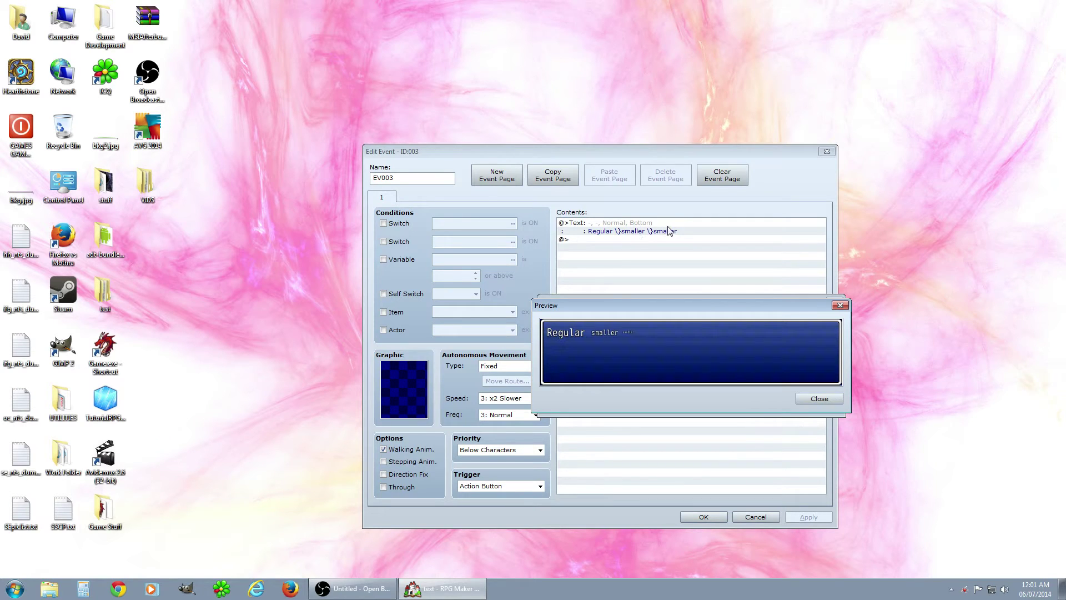
{"action": "left_click", "coordinate": [808, 396]}
{"action": "left_click", "coordinate": [812, 404]}
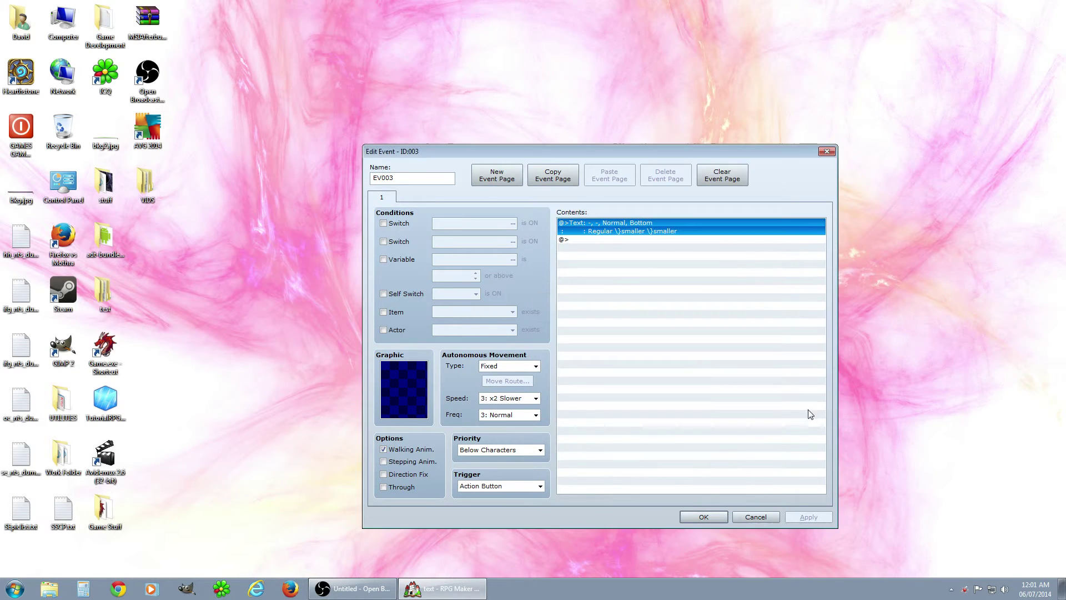
{"action": "left_click", "coordinate": [756, 516]}
{"action": "double_click", "coordinate": [797, 309]}
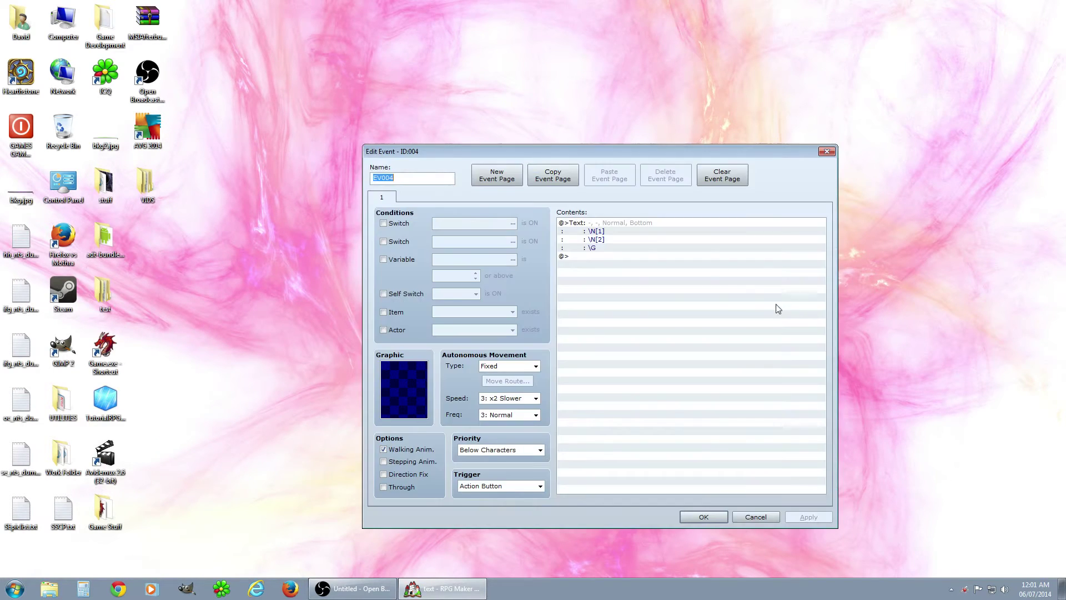
{"action": "right_click", "coordinate": [636, 222]}
{"action": "left_click", "coordinate": [658, 243]}
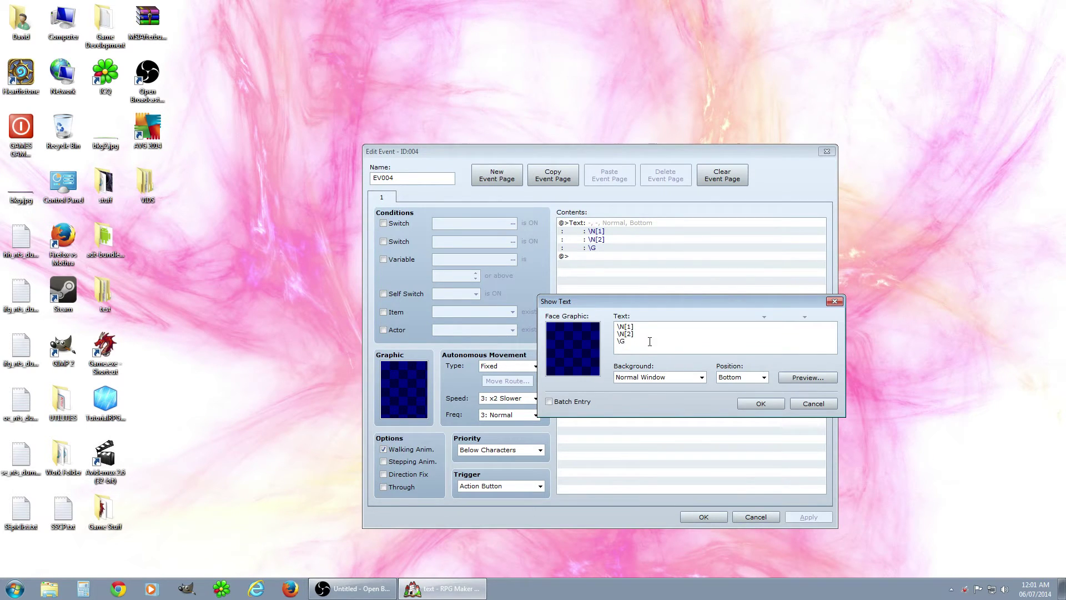
{"action": "left_click", "coordinate": [825, 380]}
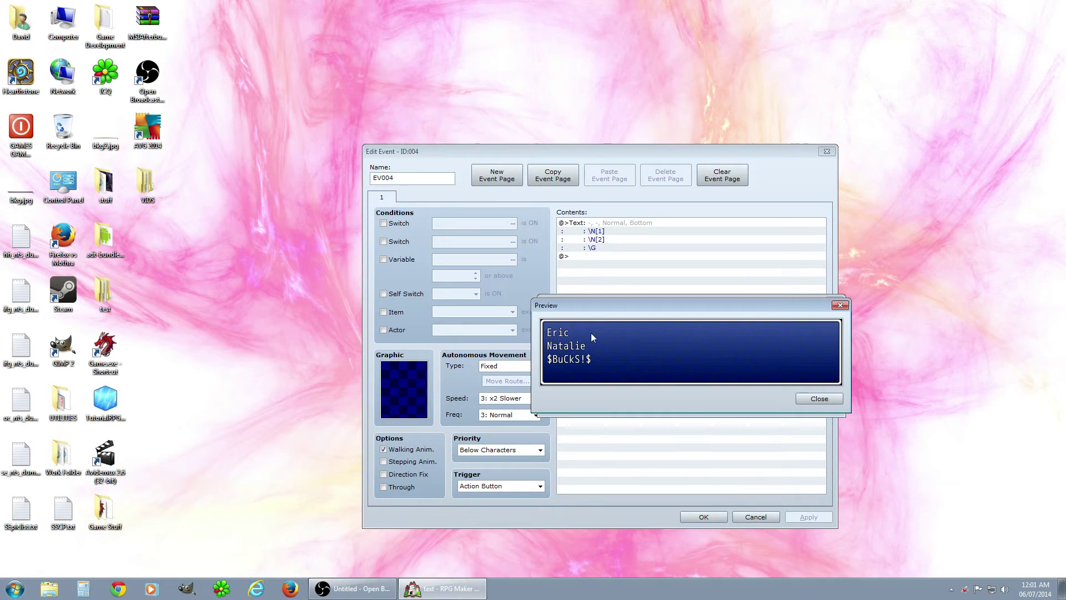
{"action": "left_click", "coordinate": [819, 398]}
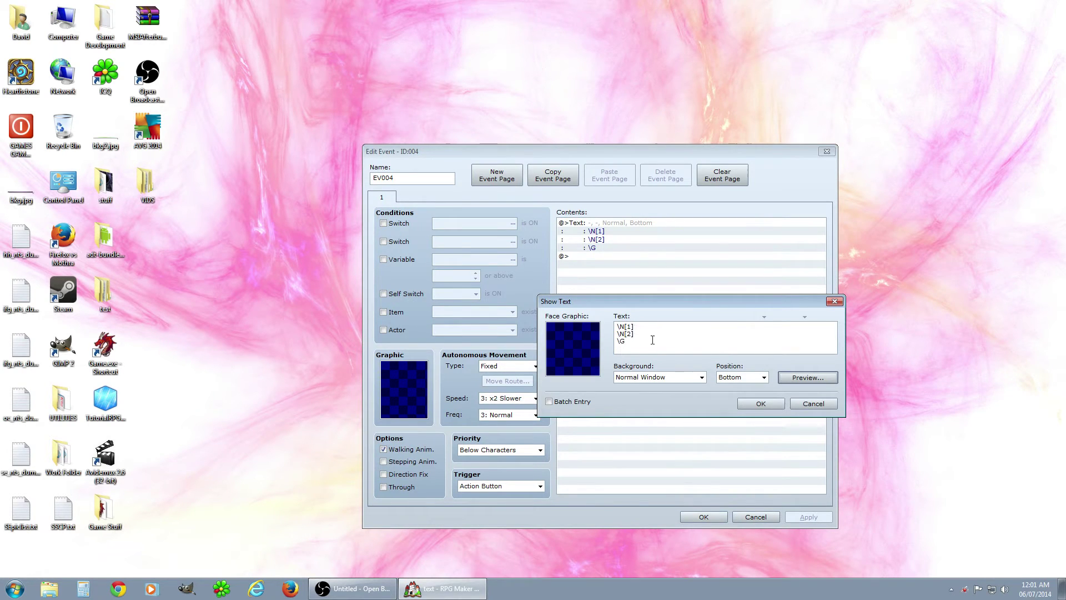
{"action": "double_click", "coordinate": [631, 326]}
{"action": "double_click", "coordinate": [630, 333]}
{"action": "left_click", "coordinate": [809, 402]}
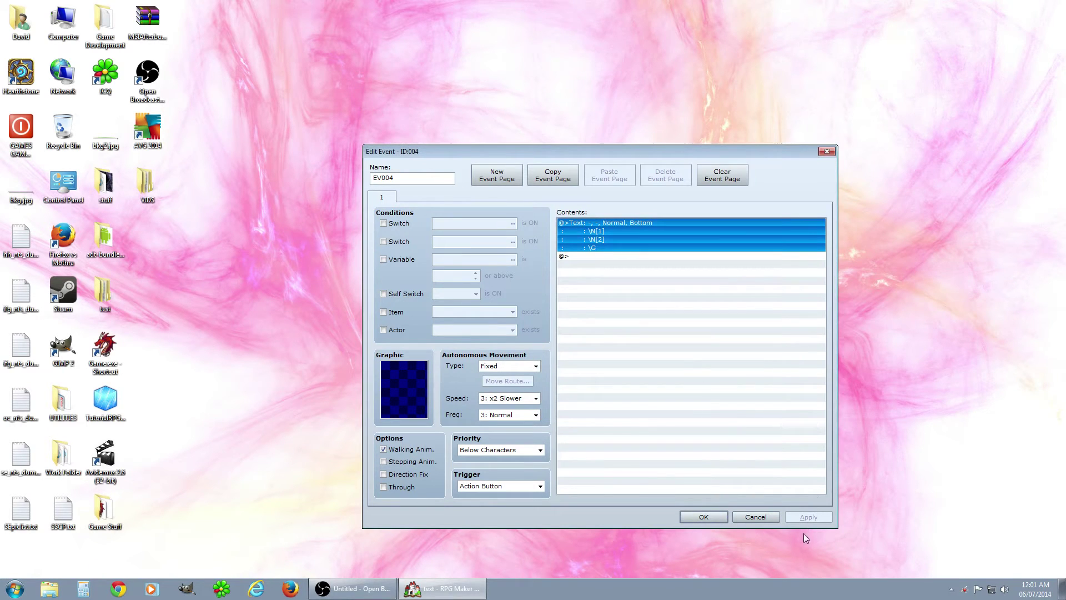
{"action": "left_click", "coordinate": [703, 516]}
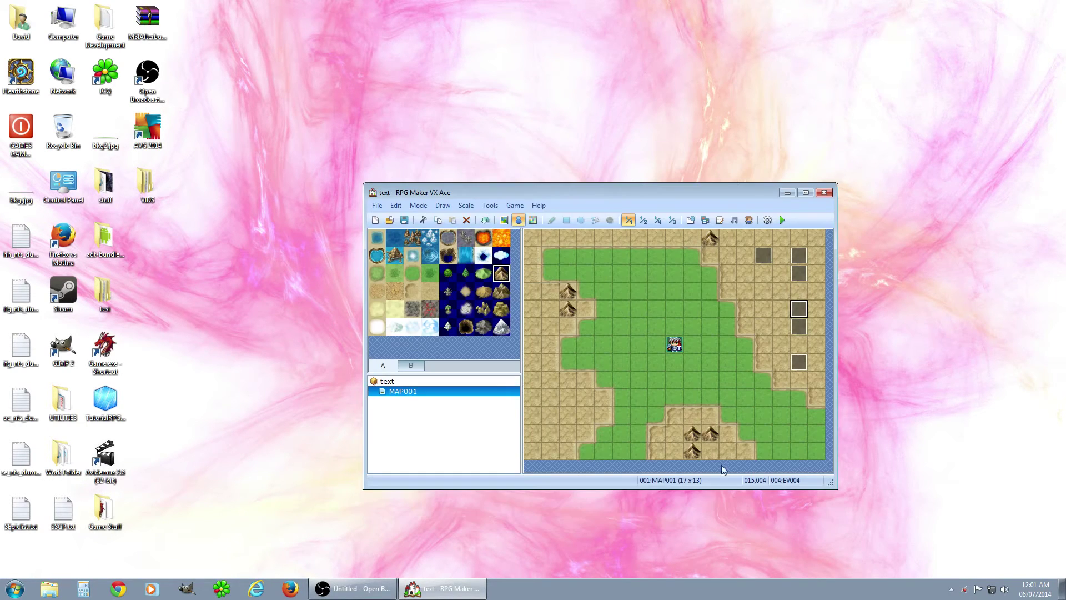
{"action": "left_click", "coordinate": [490, 205]}
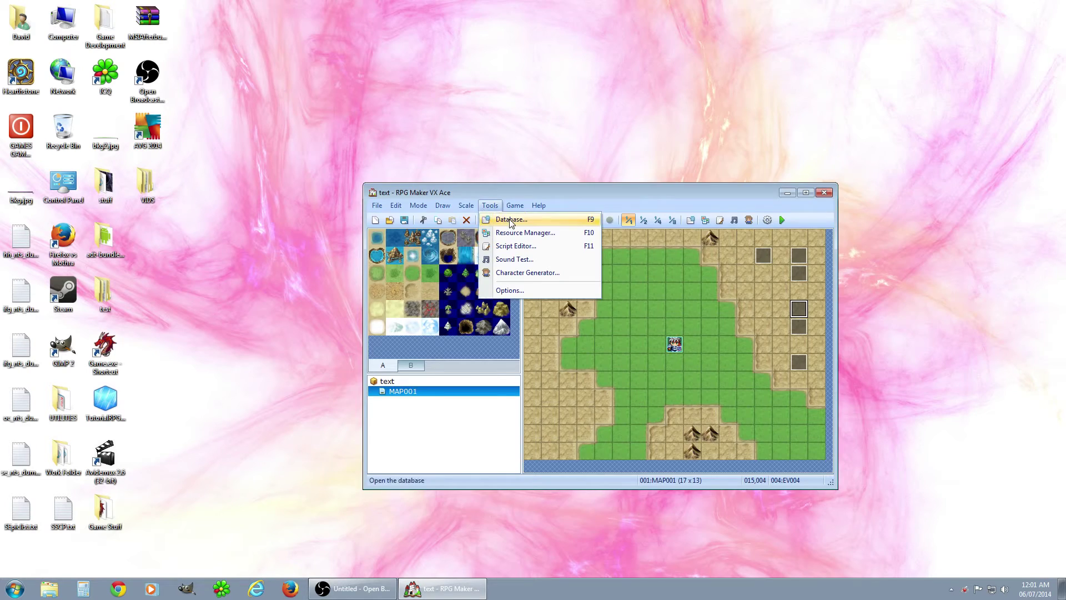
{"action": "left_click", "coordinate": [511, 221]}
{"action": "left_click", "coordinate": [371, 163]}
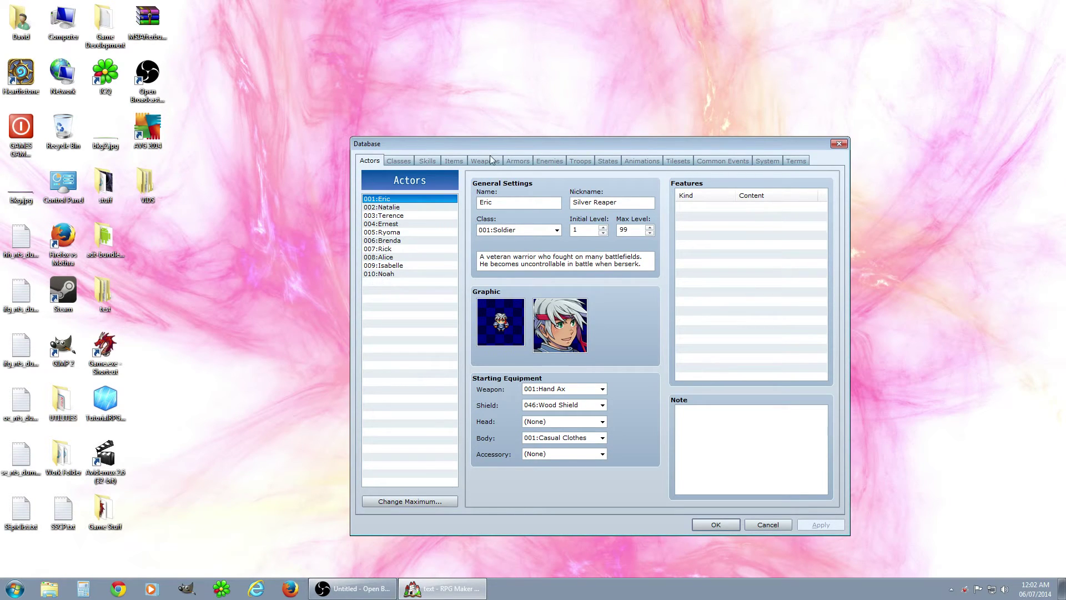
{"action": "left_click", "coordinate": [396, 161]}
{"action": "key", "text": "Left"}
{"action": "double_click", "coordinate": [506, 205]}
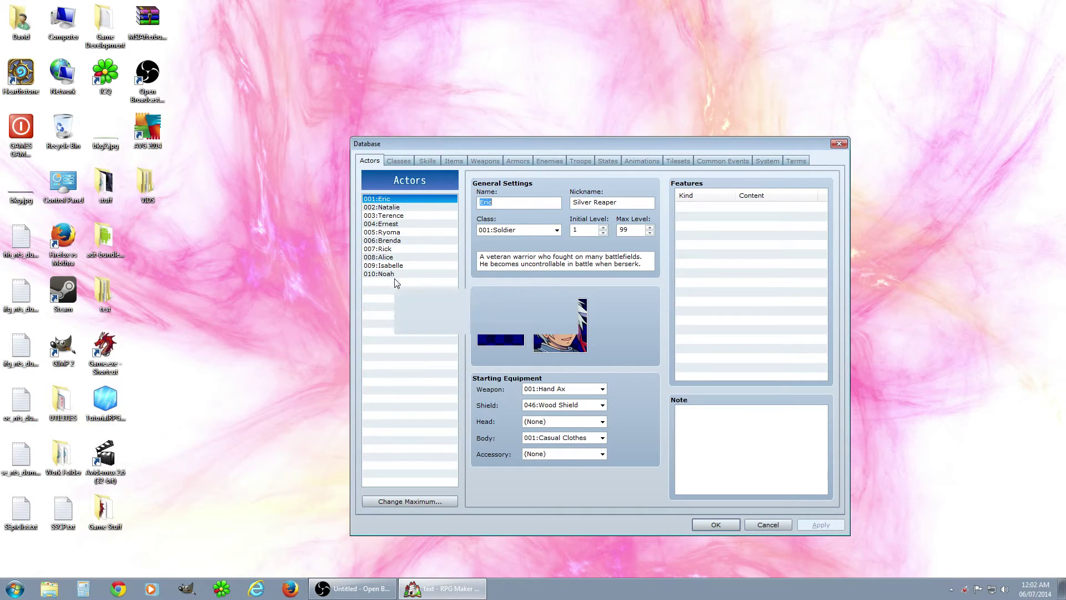
{"action": "left_click", "coordinate": [758, 524]}
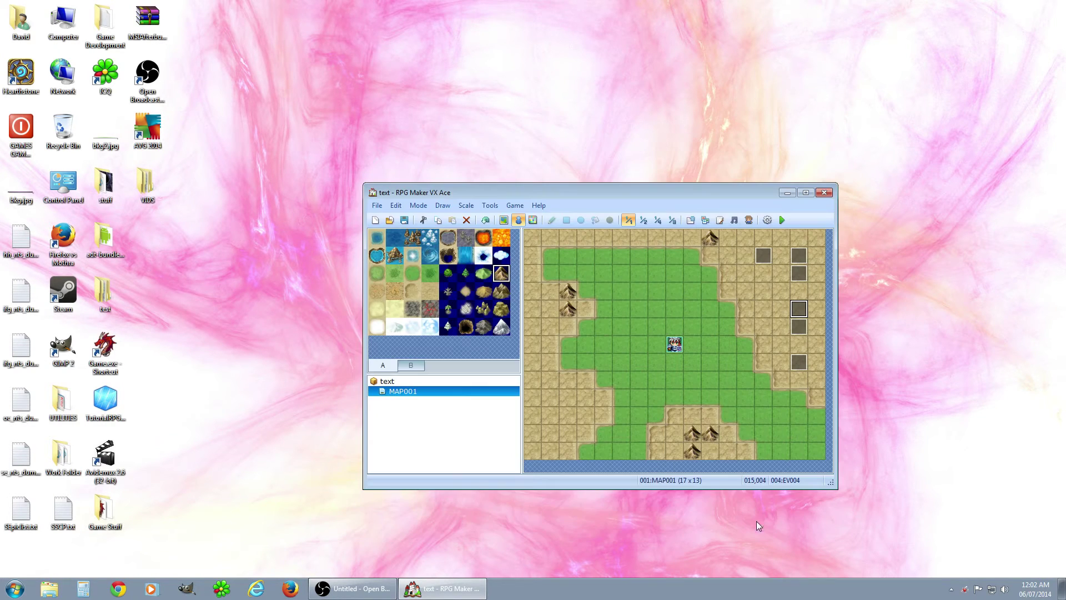
{"action": "double_click", "coordinate": [800, 314]}
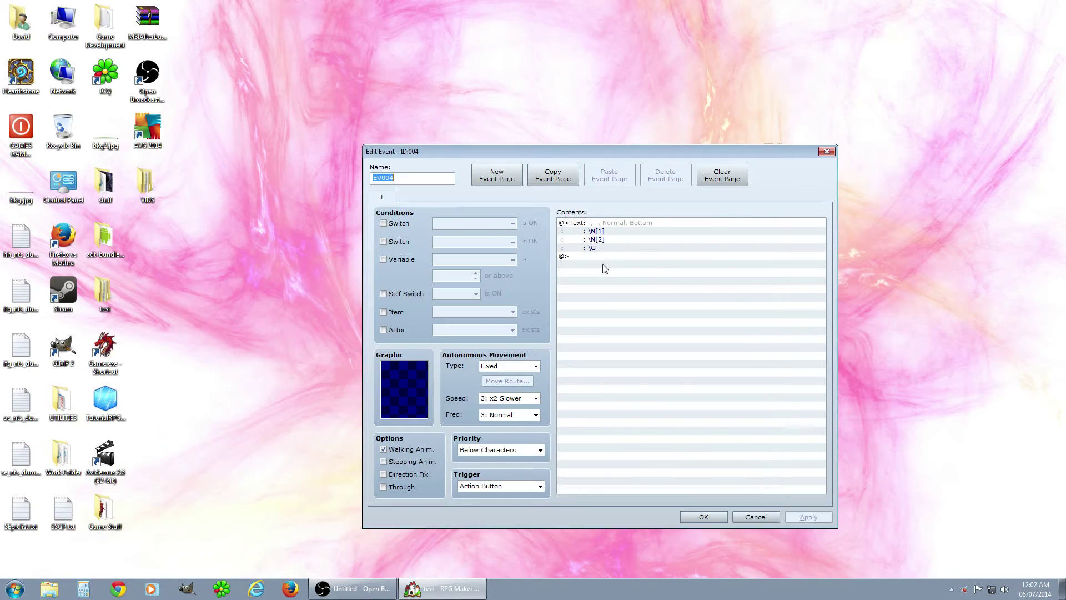
{"action": "double_click", "coordinate": [624, 227]}
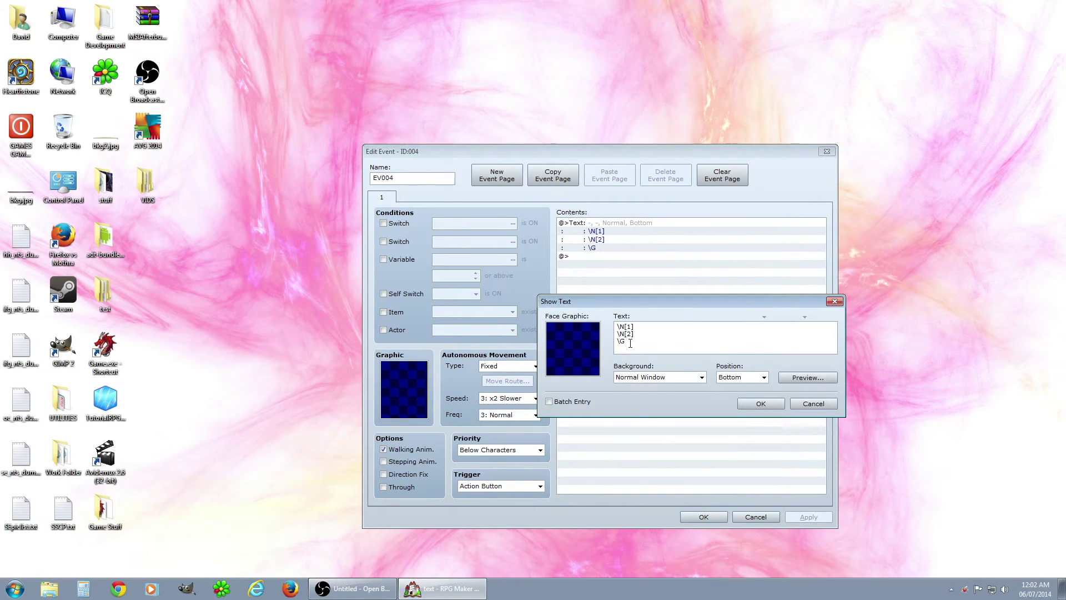
{"action": "left_click", "coordinate": [793, 380]}
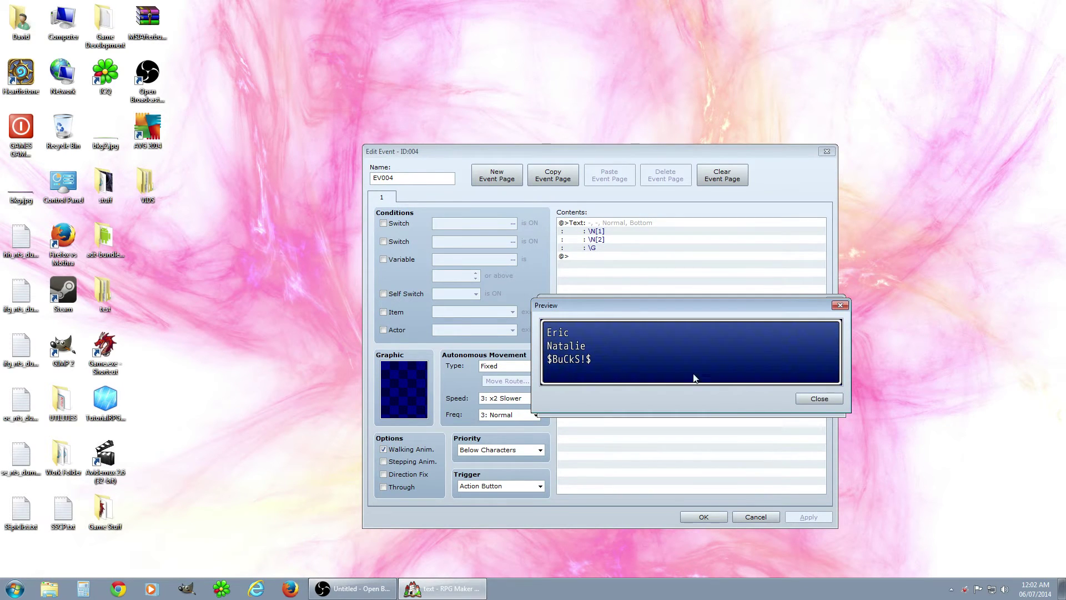
{"action": "left_click", "coordinate": [818, 398]}
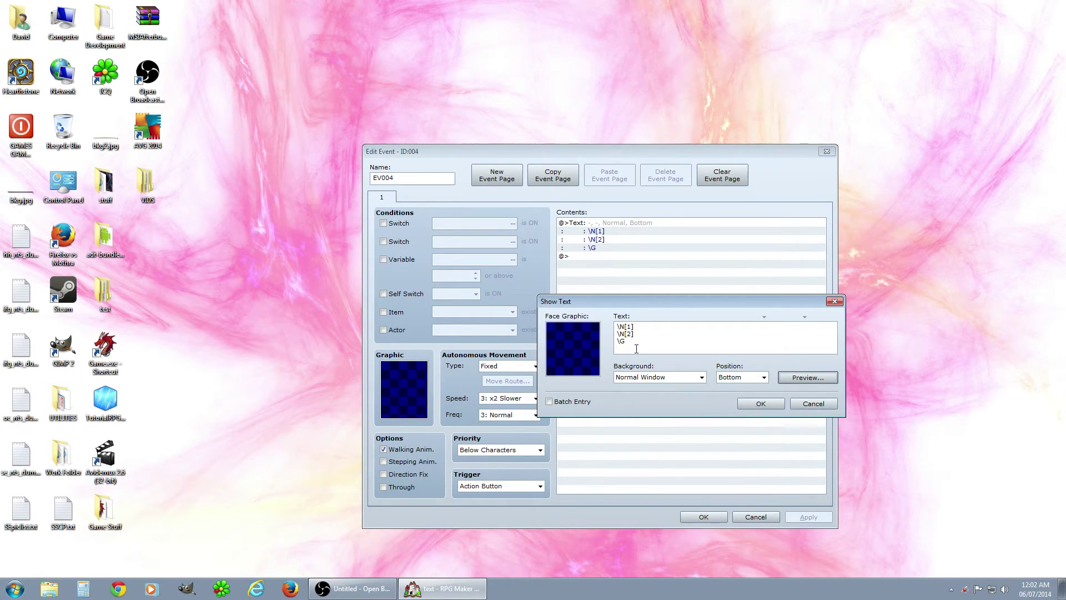
{"action": "left_click", "coordinate": [812, 404]}
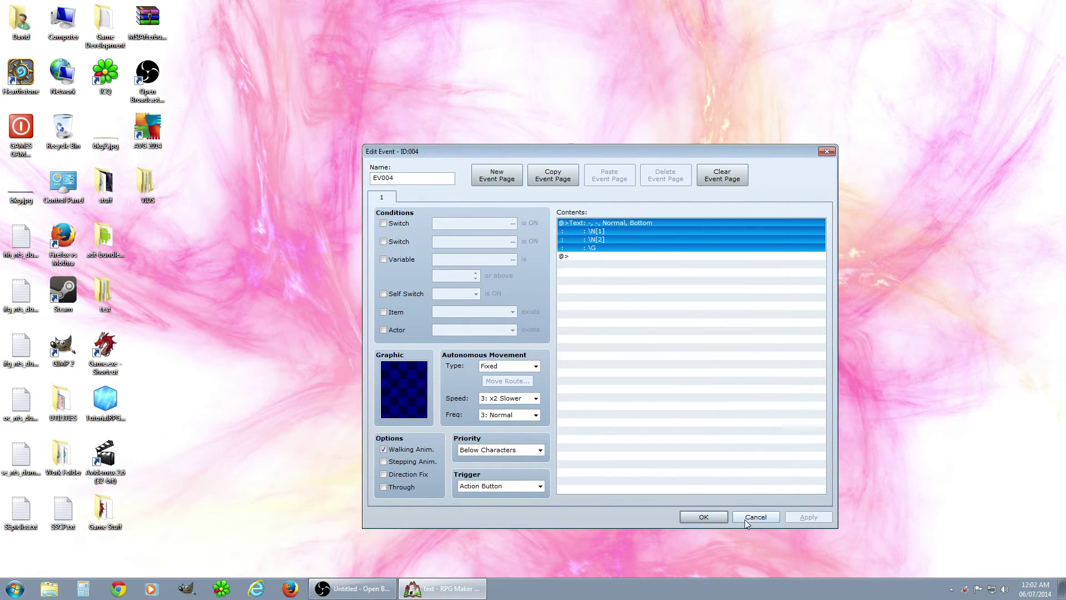
{"action": "left_click", "coordinate": [745, 517]}
{"action": "left_click", "coordinate": [489, 204]}
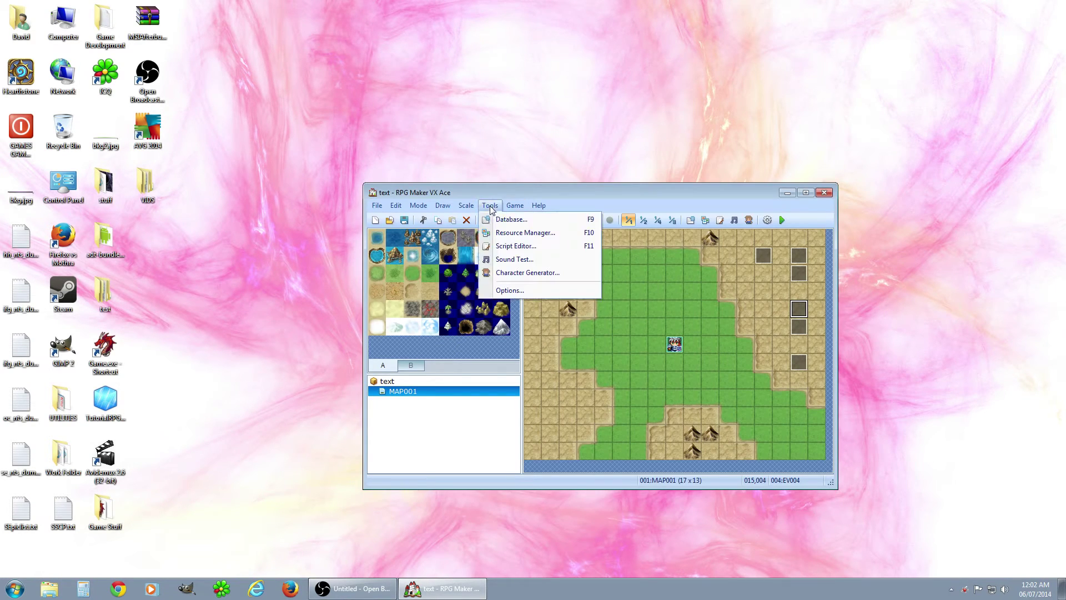
{"action": "left_click", "coordinate": [511, 218]}
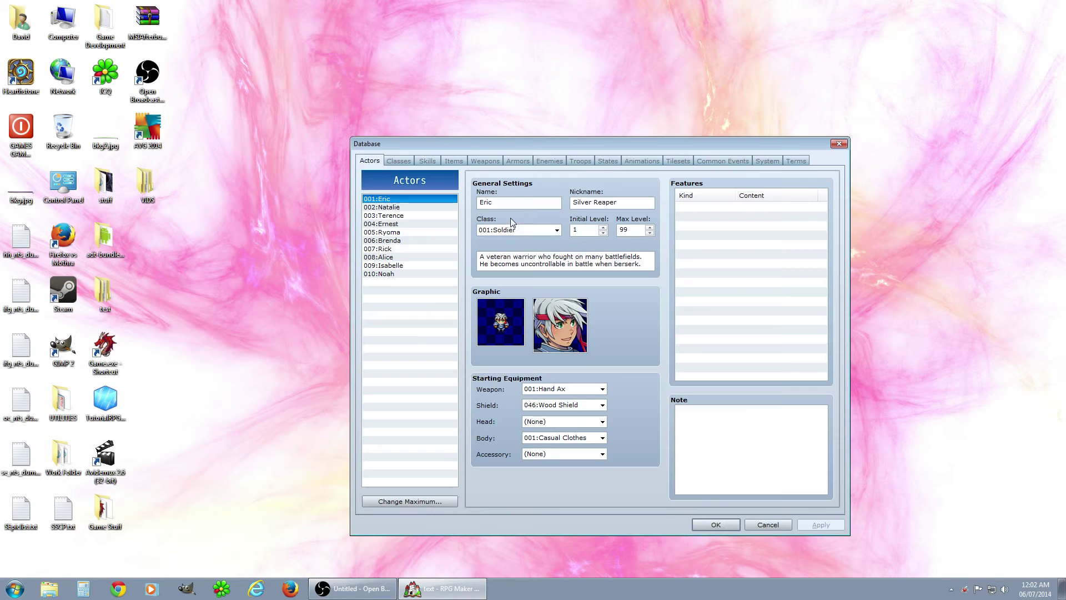
{"action": "left_click", "coordinate": [767, 162]}
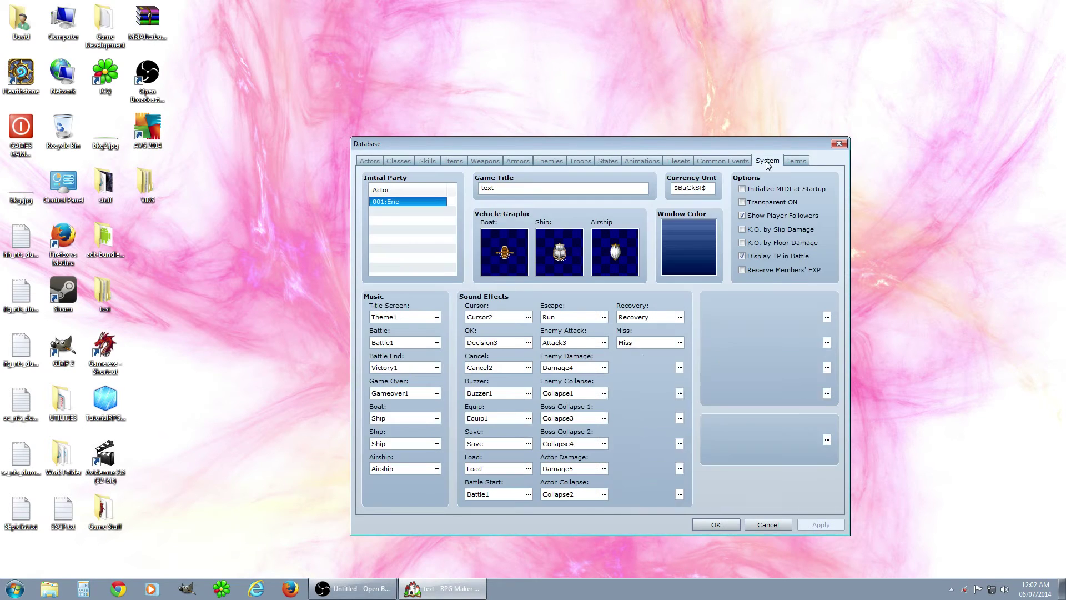
{"action": "double_click", "coordinate": [677, 189]}
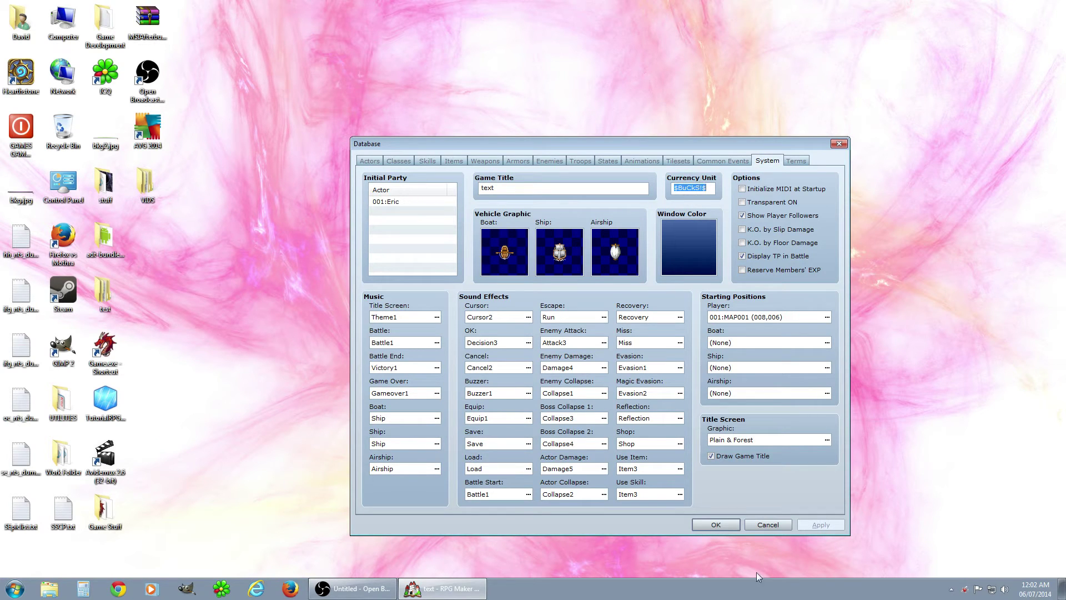
{"action": "left_click", "coordinate": [768, 525]}
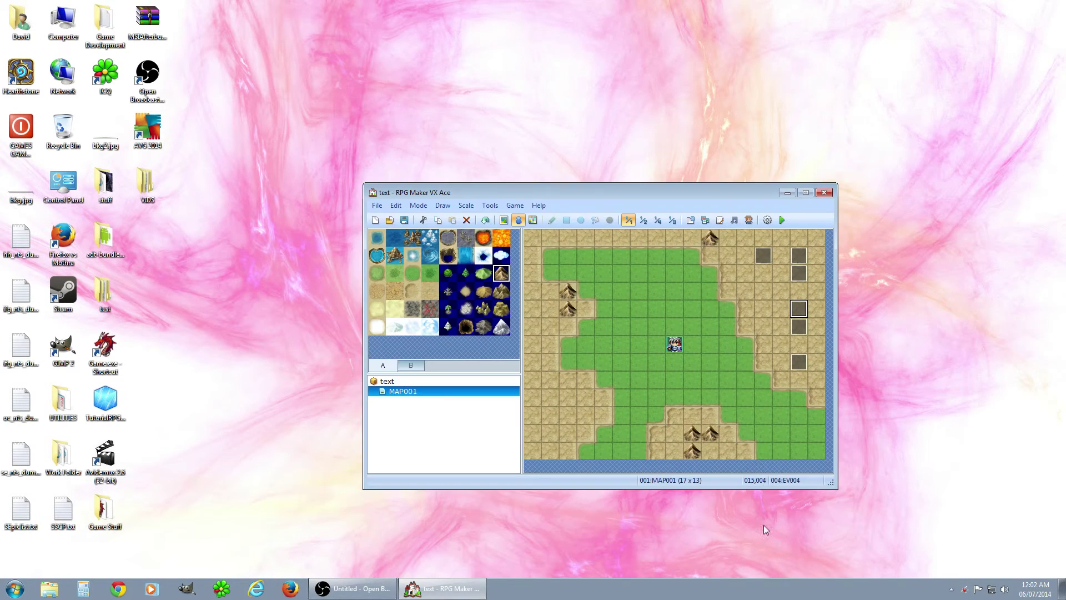
{"action": "double_click", "coordinate": [798, 308]}
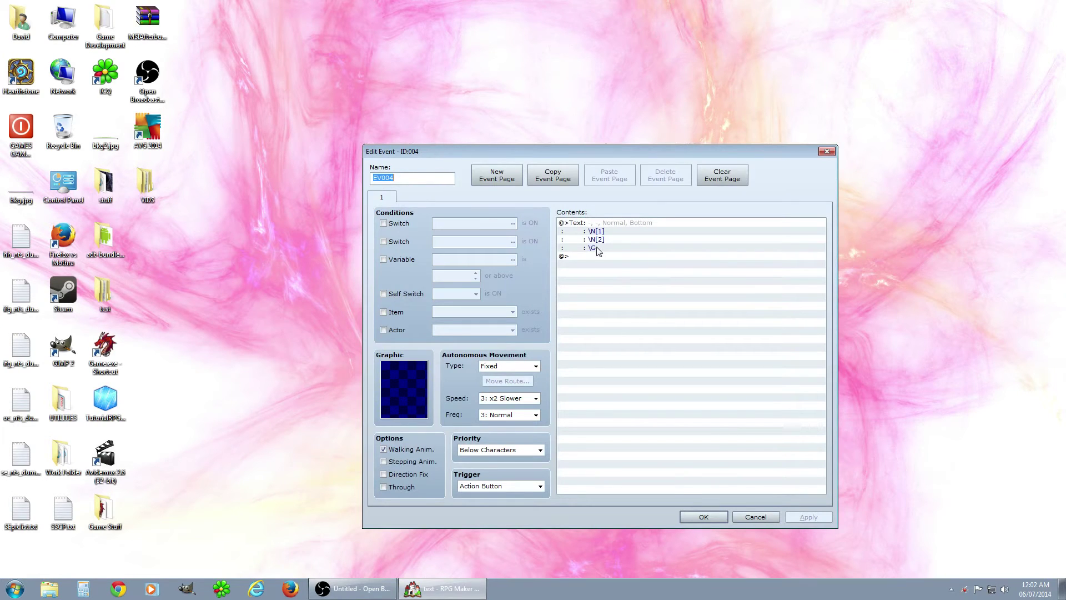
{"action": "left_click", "coordinate": [750, 517]}
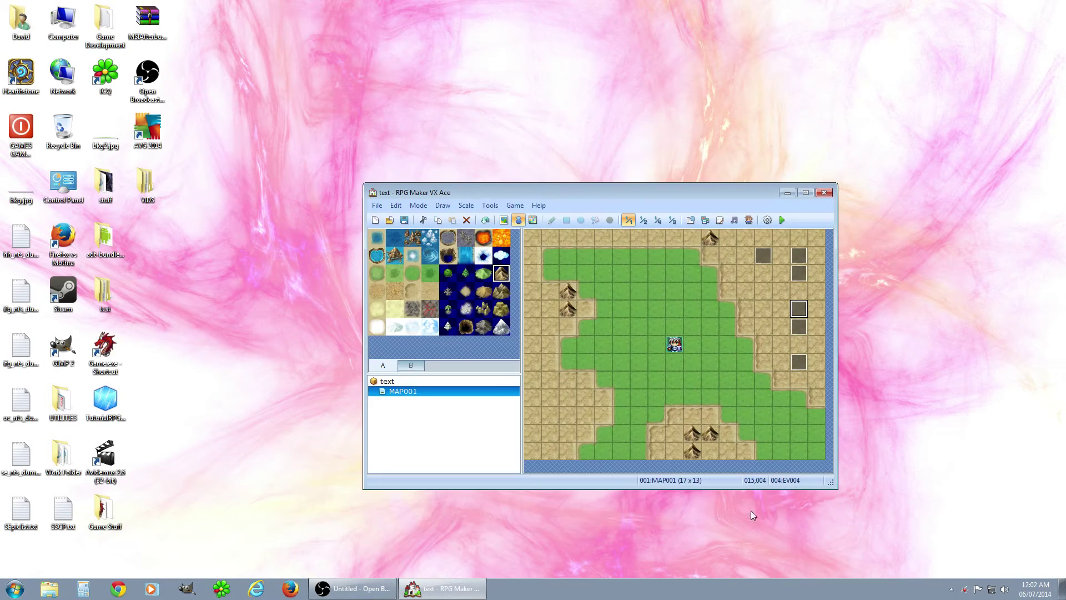
Step: Open EV005's Show Text message and preview its row of icons twice
{"action": "double_click", "coordinate": [800, 331]}
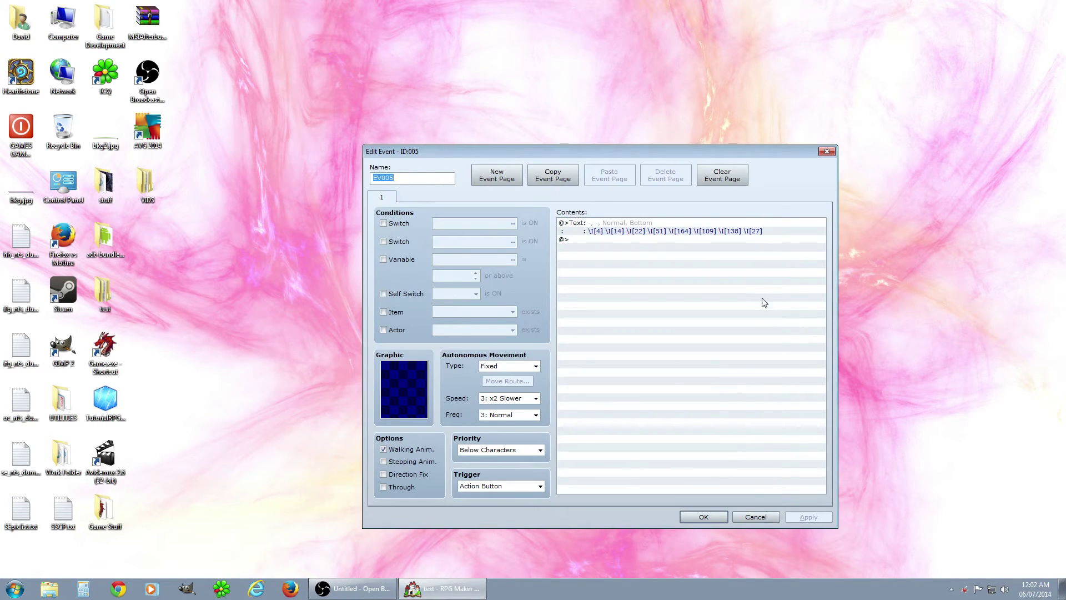
{"action": "right_click", "coordinate": [630, 232]}
{"action": "left_click", "coordinate": [645, 244]}
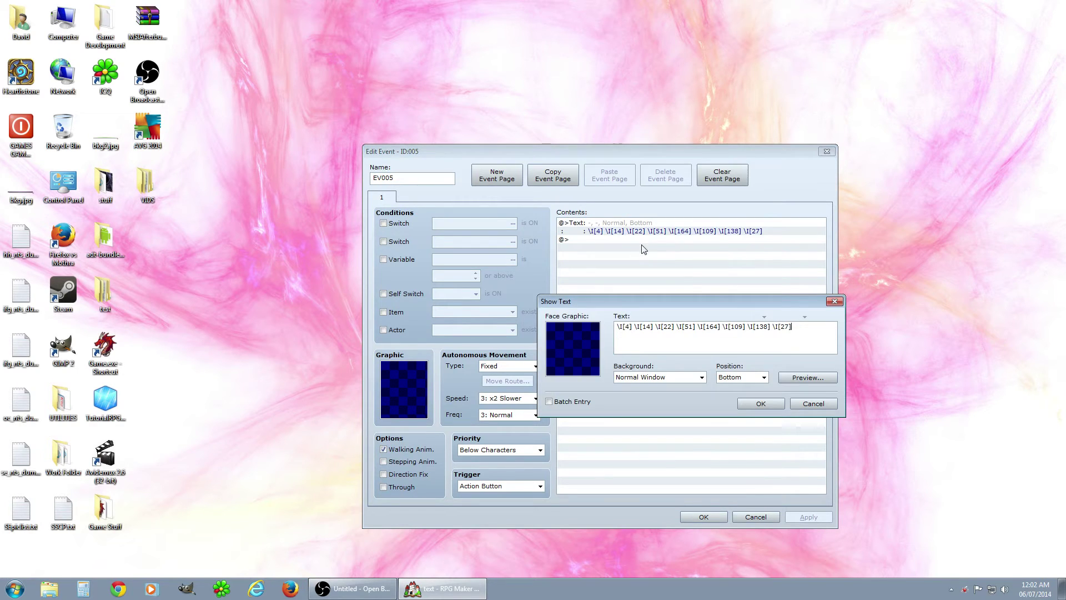
{"action": "left_click", "coordinate": [805, 379]}
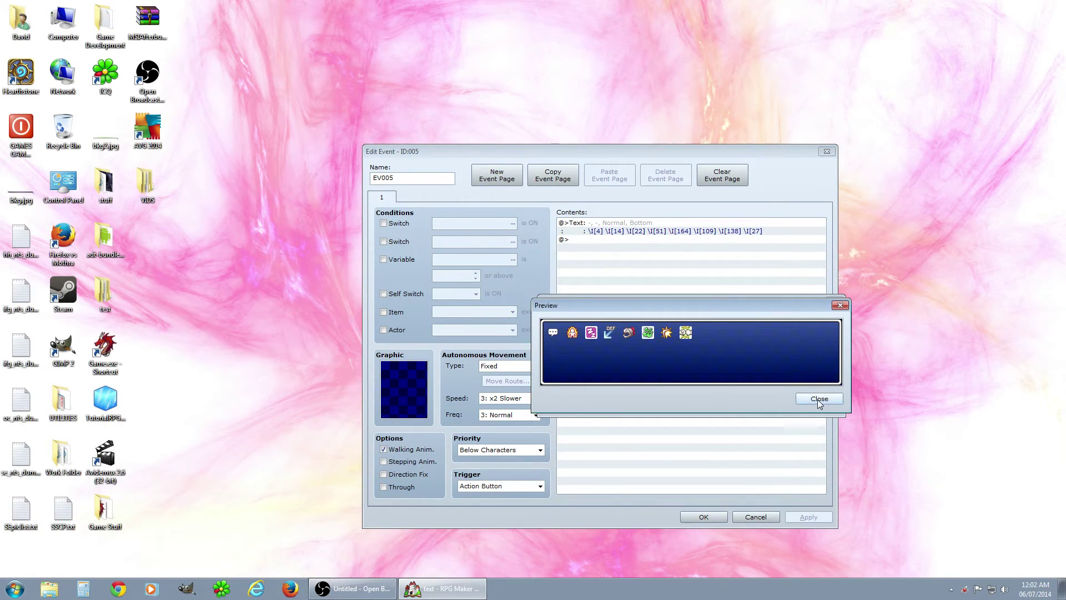
{"action": "left_click", "coordinate": [818, 399]}
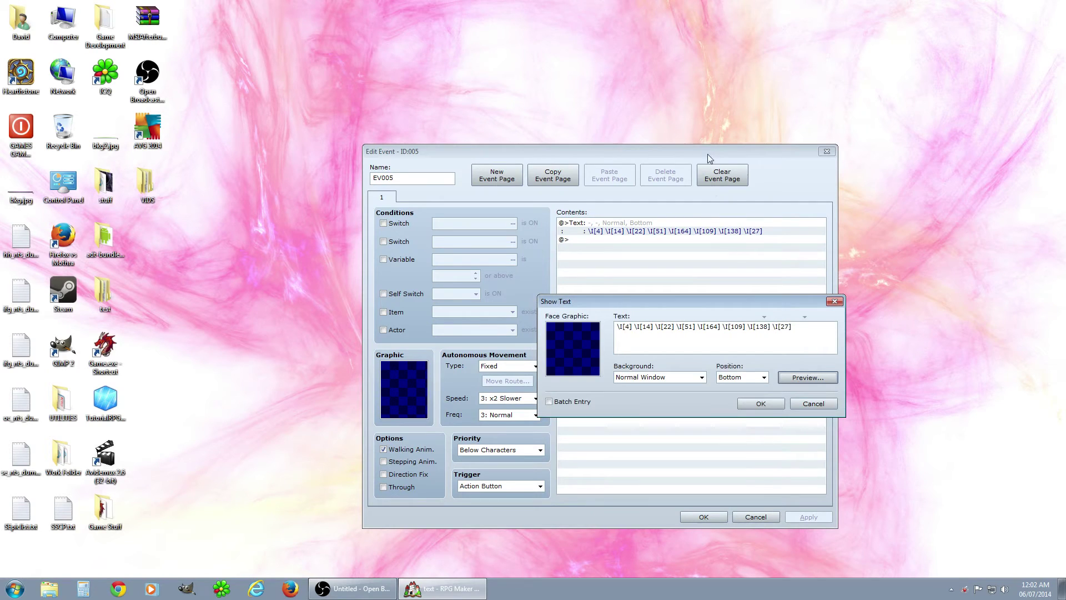
{"action": "left_click", "coordinate": [808, 377]}
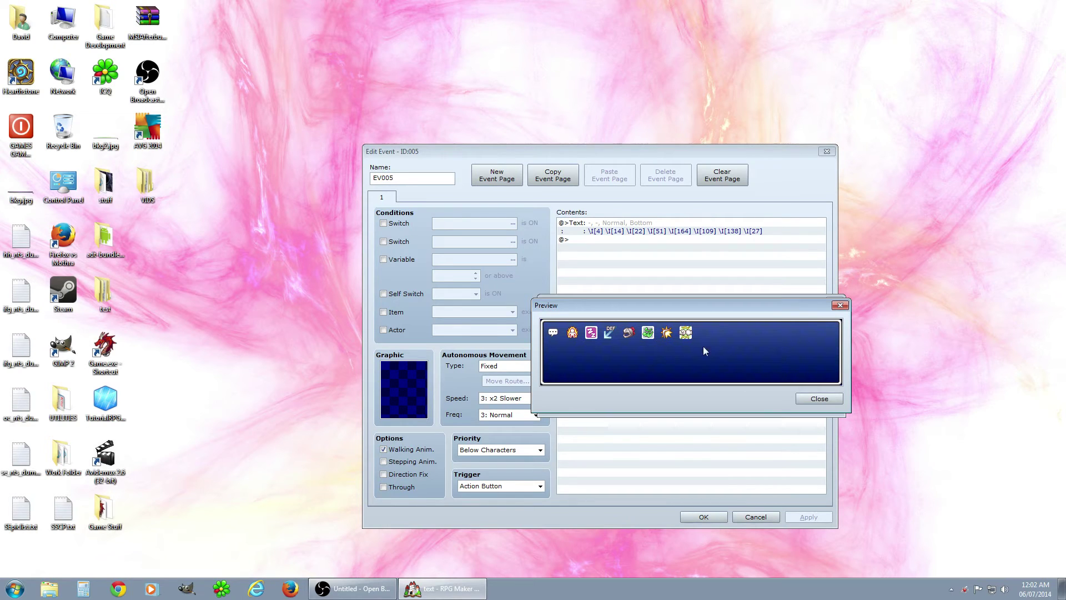
{"action": "left_click", "coordinate": [819, 399]}
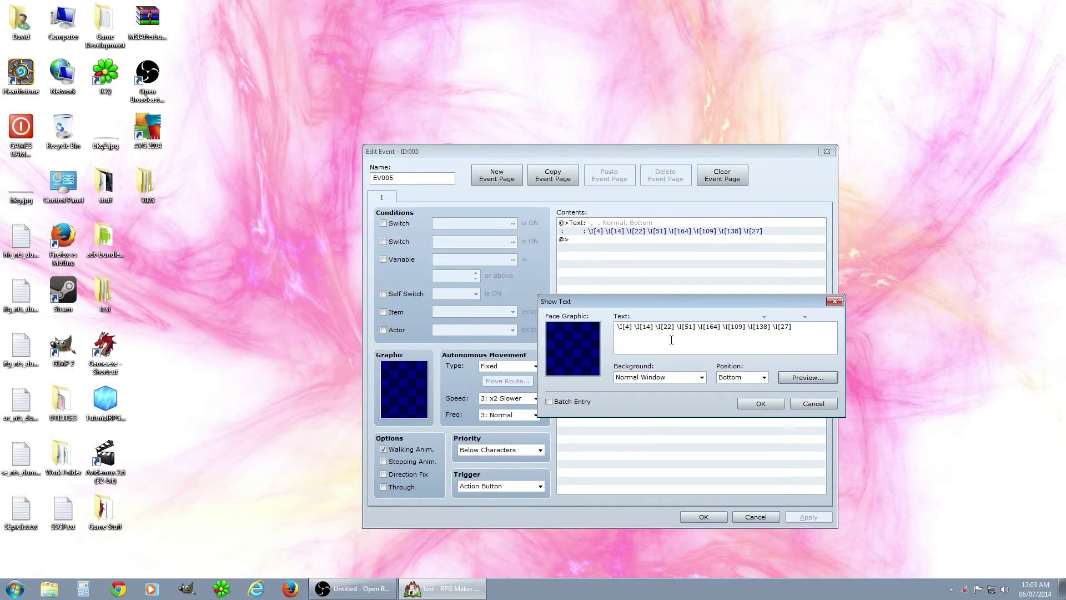
Step: Highlight parts of the \I icon codes, such as the 14 in \I[14]
{"action": "left_click_drag", "start_coordinate": [616, 326], "coordinate": [629, 328]}
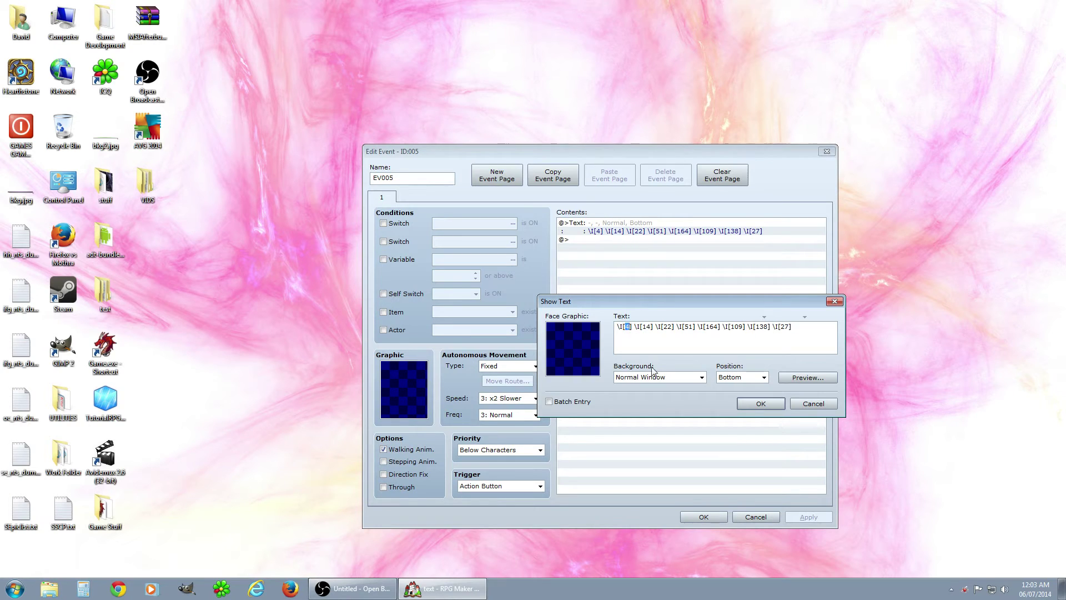
{"action": "left_click_drag", "start_coordinate": [642, 326], "coordinate": [668, 327]}
{"action": "left_click", "coordinate": [682, 328]}
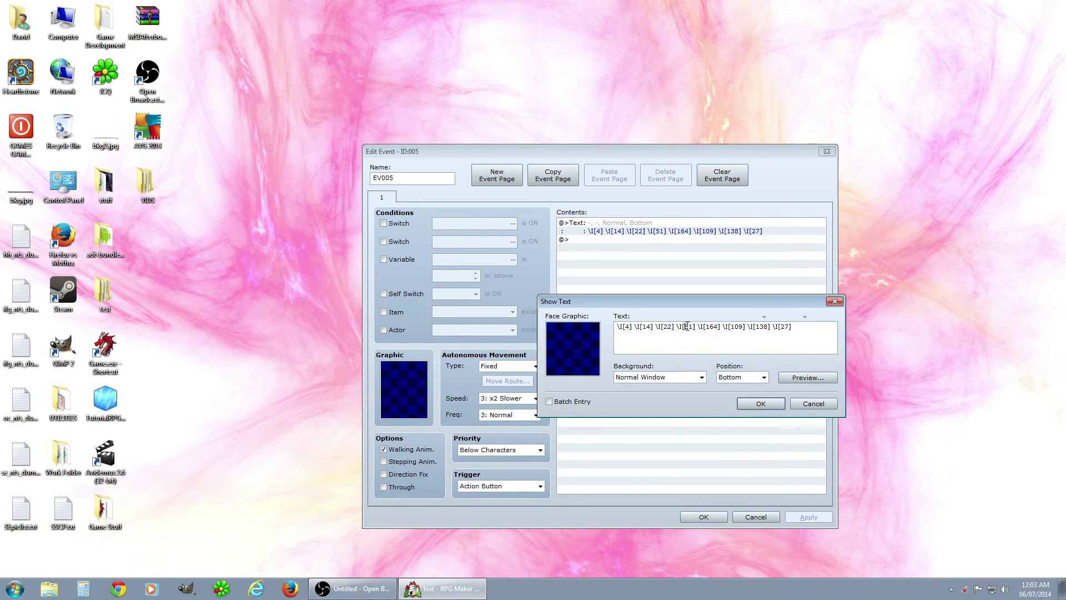